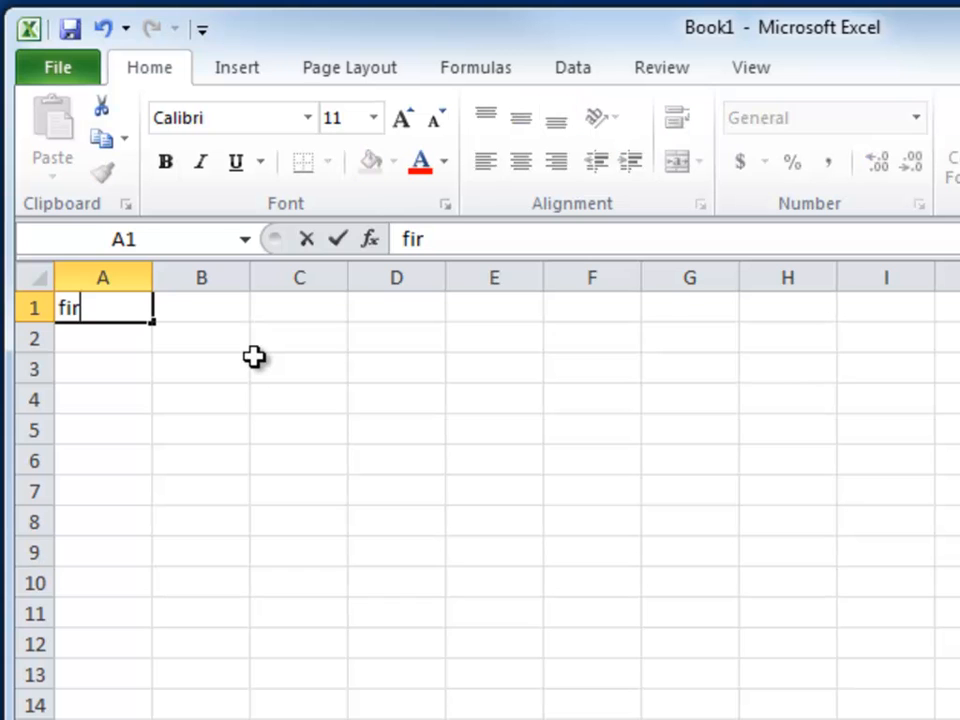
# Enter the words first, second, third, fourth and fifth down cells A1 to A5
pyautogui.press('Return')
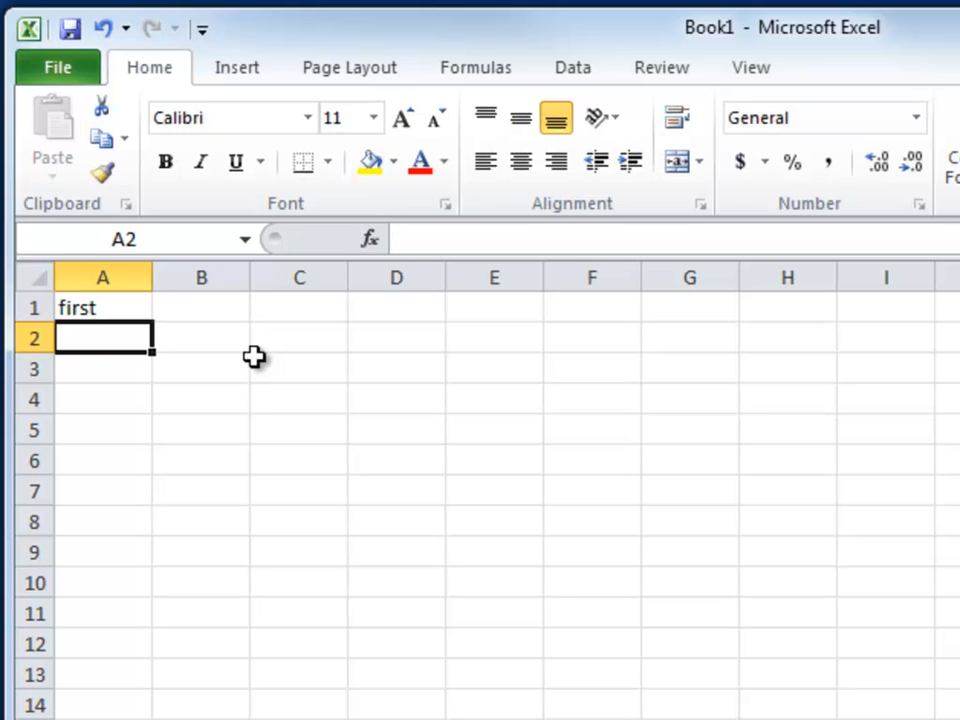
pyautogui.write('second')
pyautogui.press('Return')
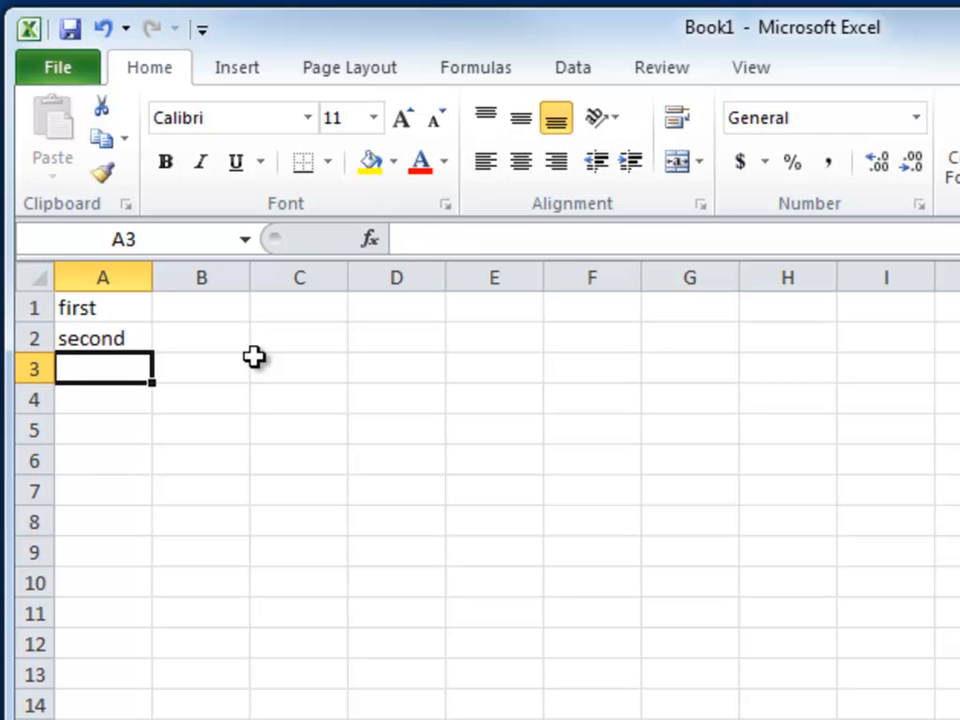
pyautogui.write('third')
pyautogui.press('Return')
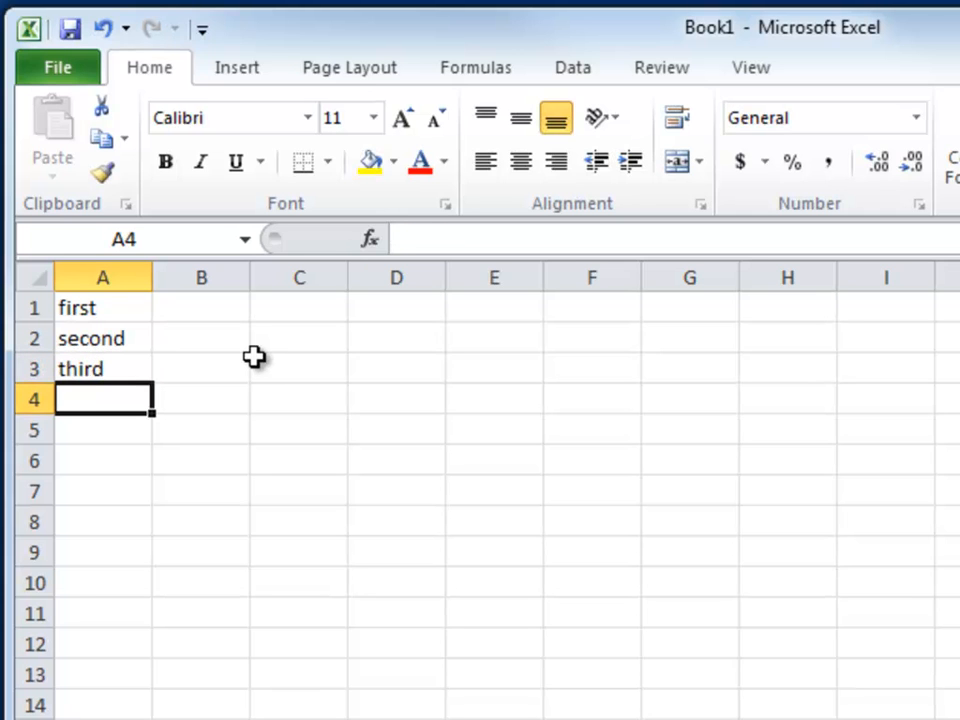
pyautogui.write('fourth')
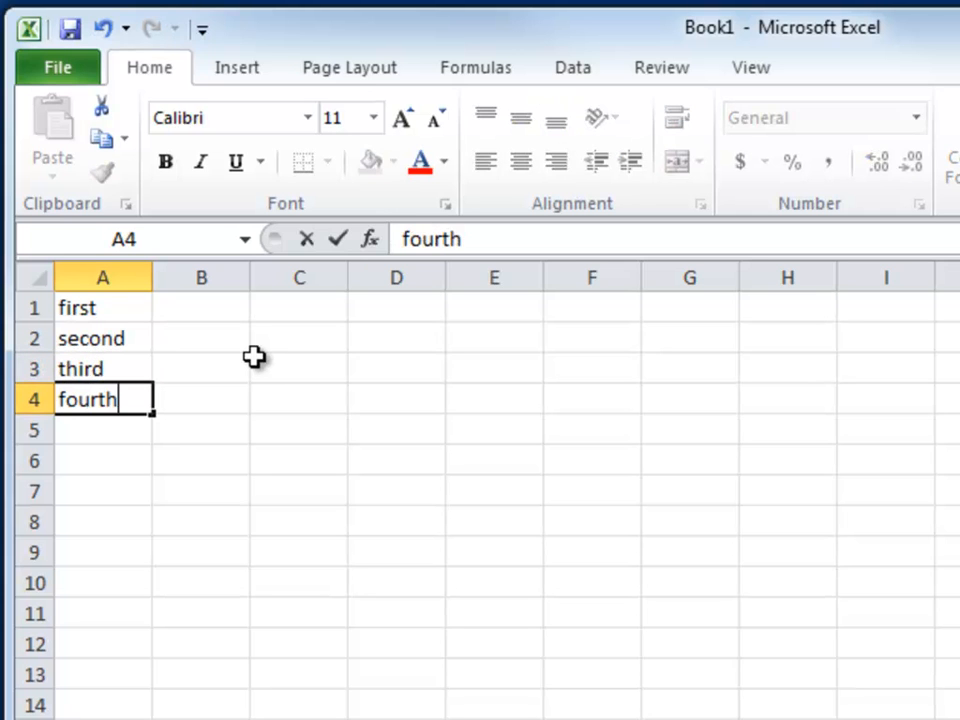
pyautogui.press('Return')
pyautogui.write('fifth')
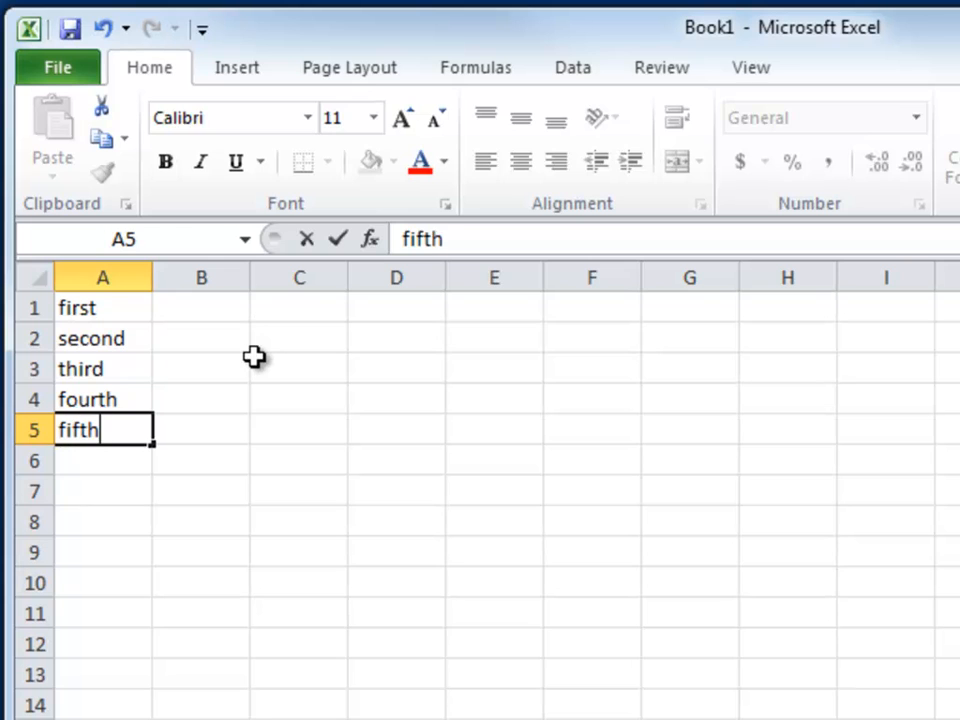
pyautogui.press('Return')
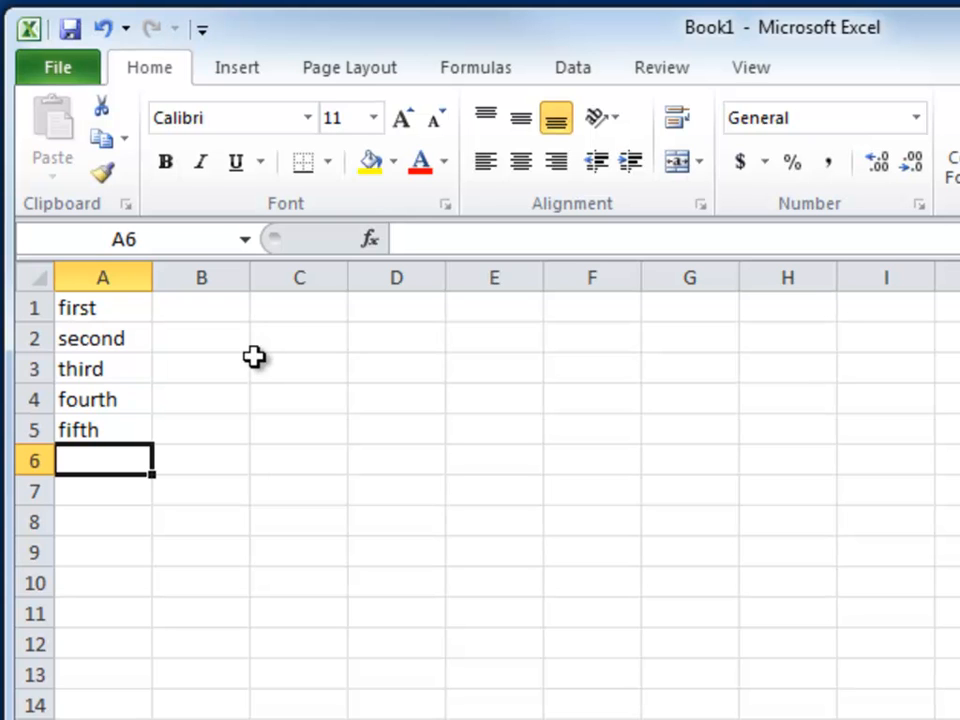
# Undo the last four cell entries one at a time, from fifth back to second
pyautogui.click(106, 32)
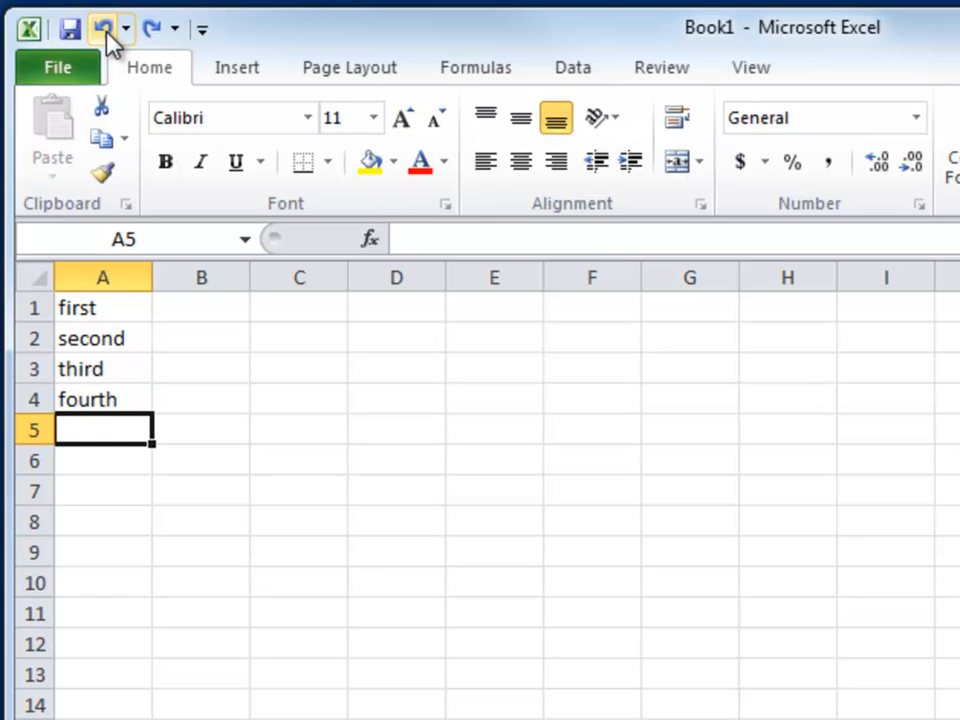
pyautogui.click(106, 32)
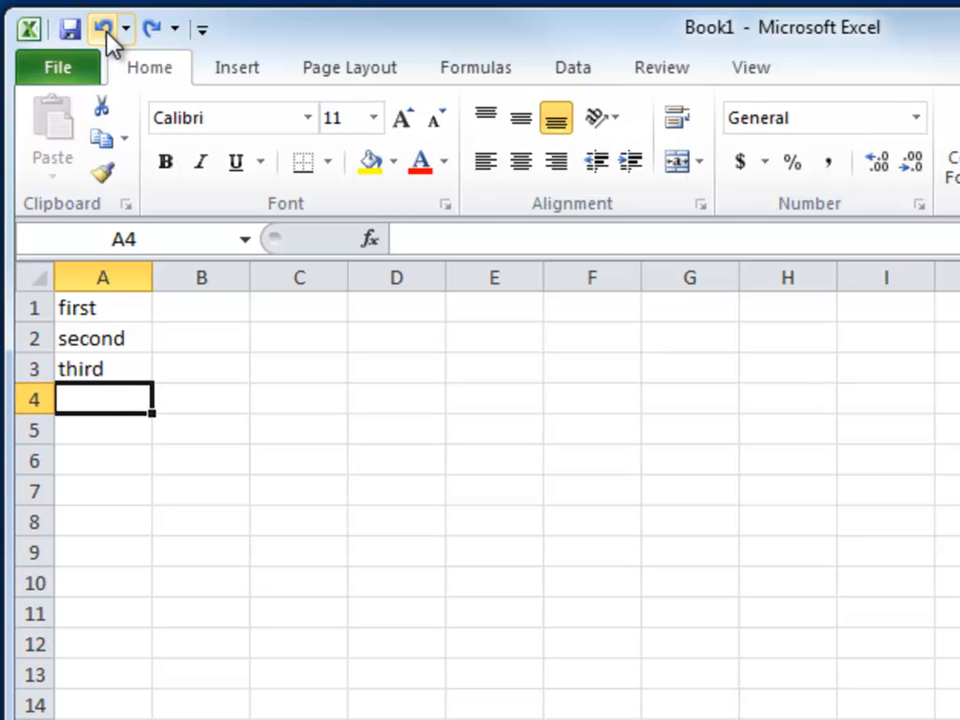
pyautogui.click(106, 32)
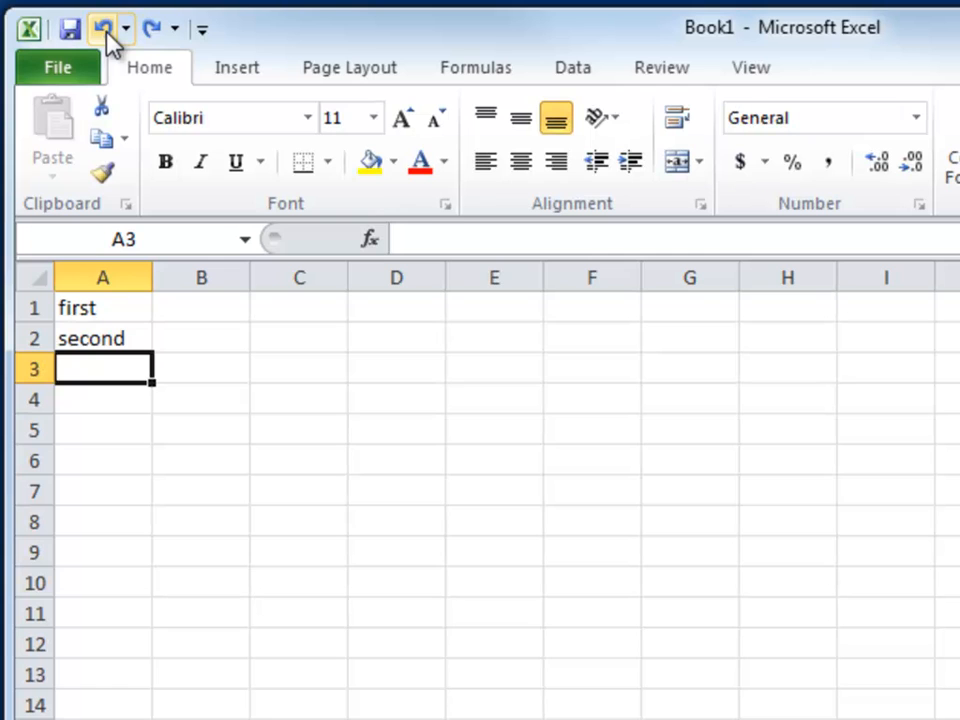
pyautogui.click(106, 32)
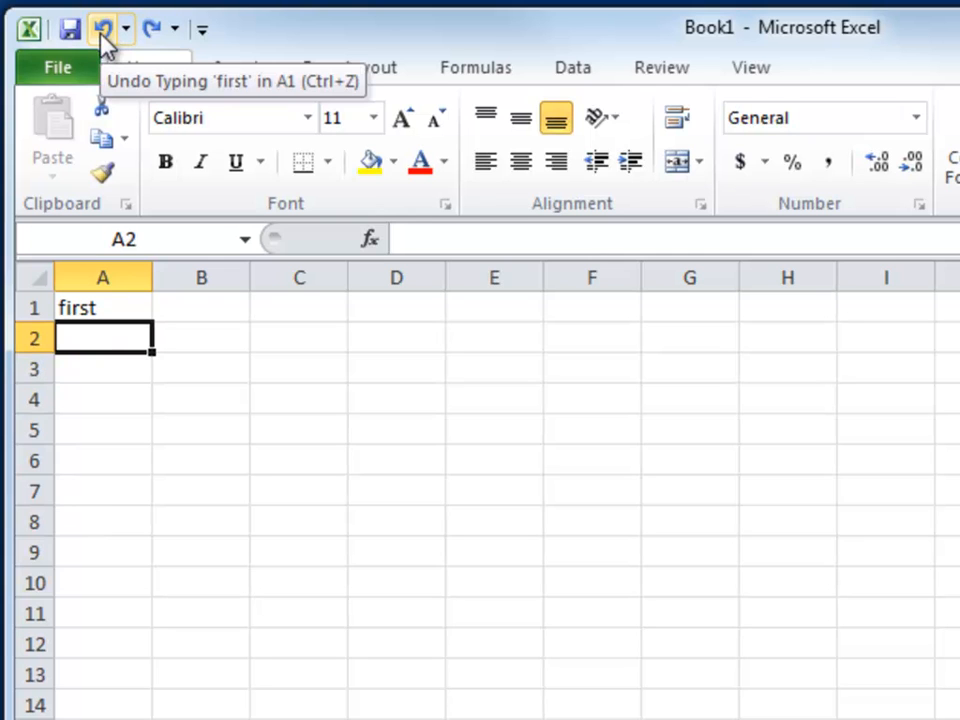
# Redo the four undone entries one at a time, restoring second to fifth in cells A2 to A5
pyautogui.click(152, 33)
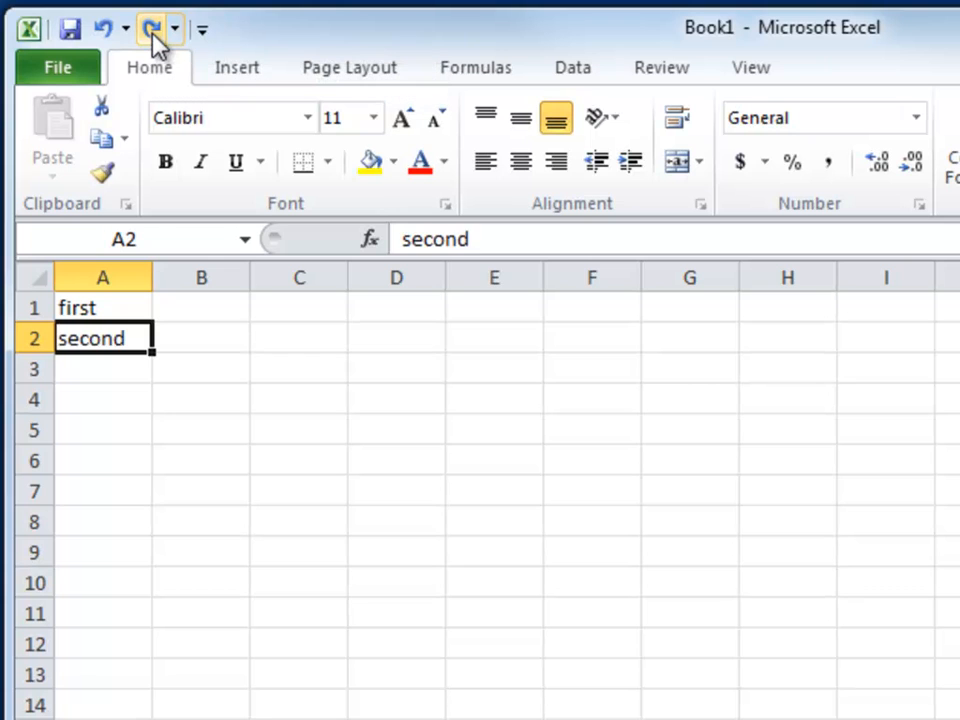
pyautogui.click(152, 33)
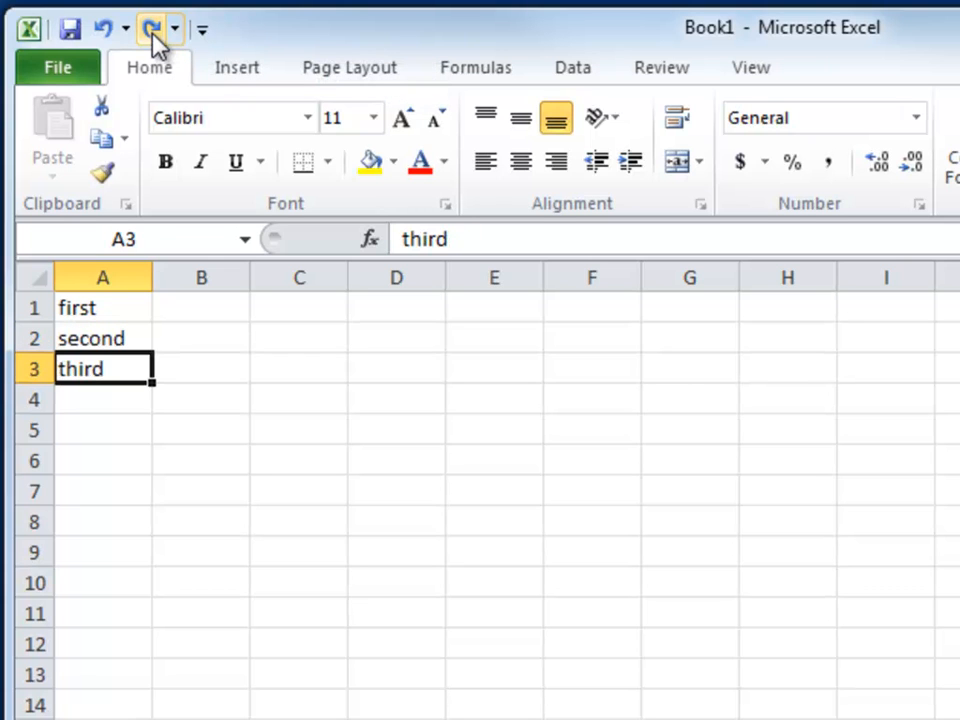
pyautogui.click(152, 33)
pyautogui.click(152, 33)
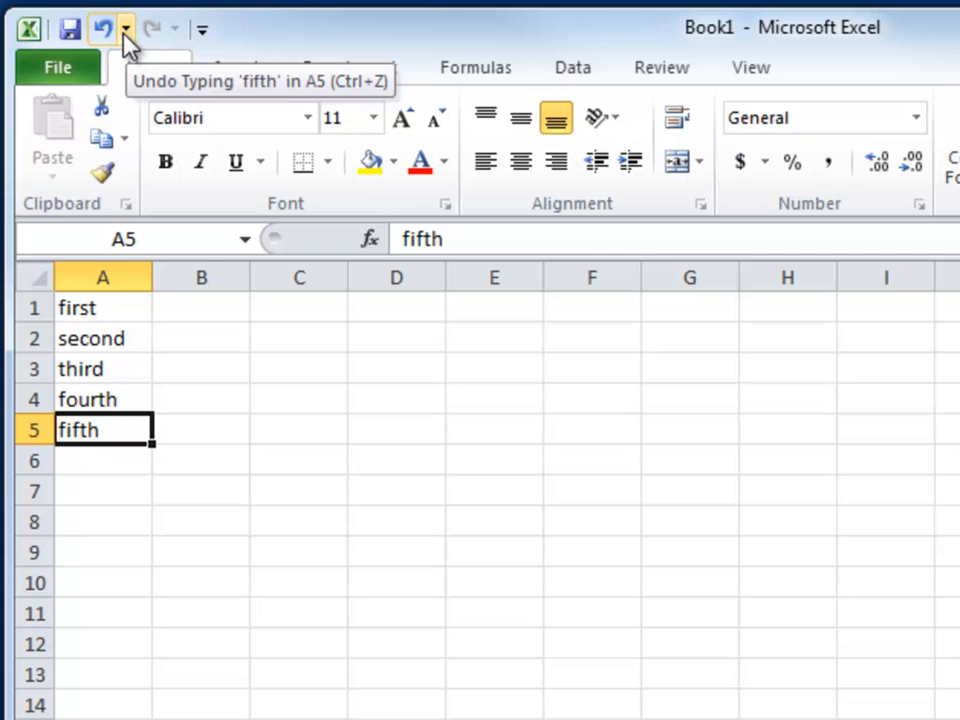
# Undo the entries in A5 back to A2 as a single batch, and redo all four in one go
pyautogui.click(125, 33)
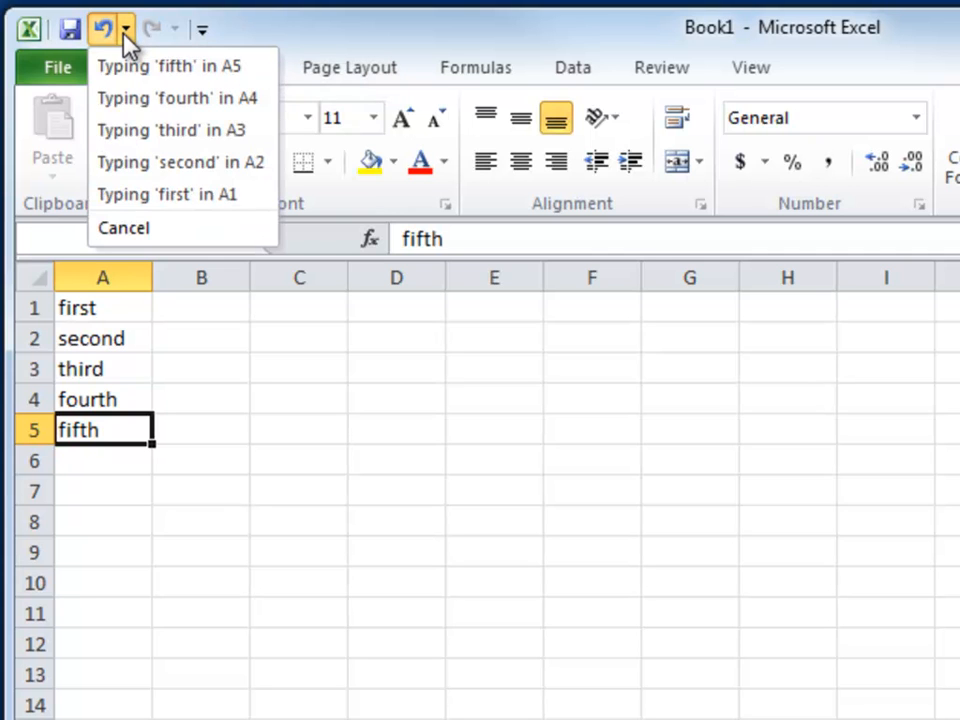
pyautogui.click(182, 168)
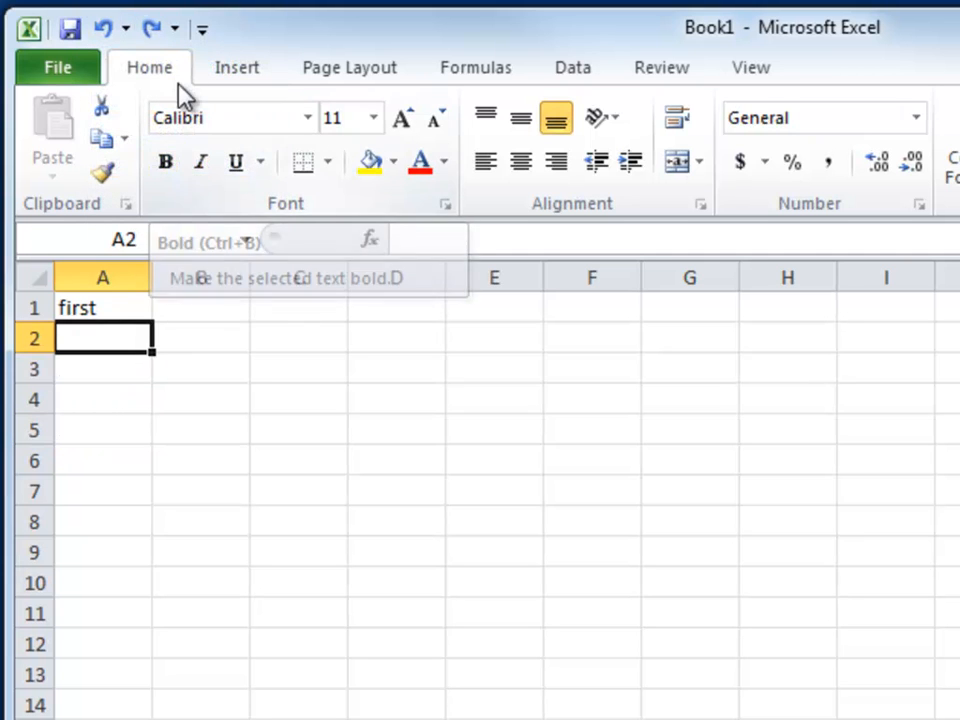
pyautogui.click(177, 29)
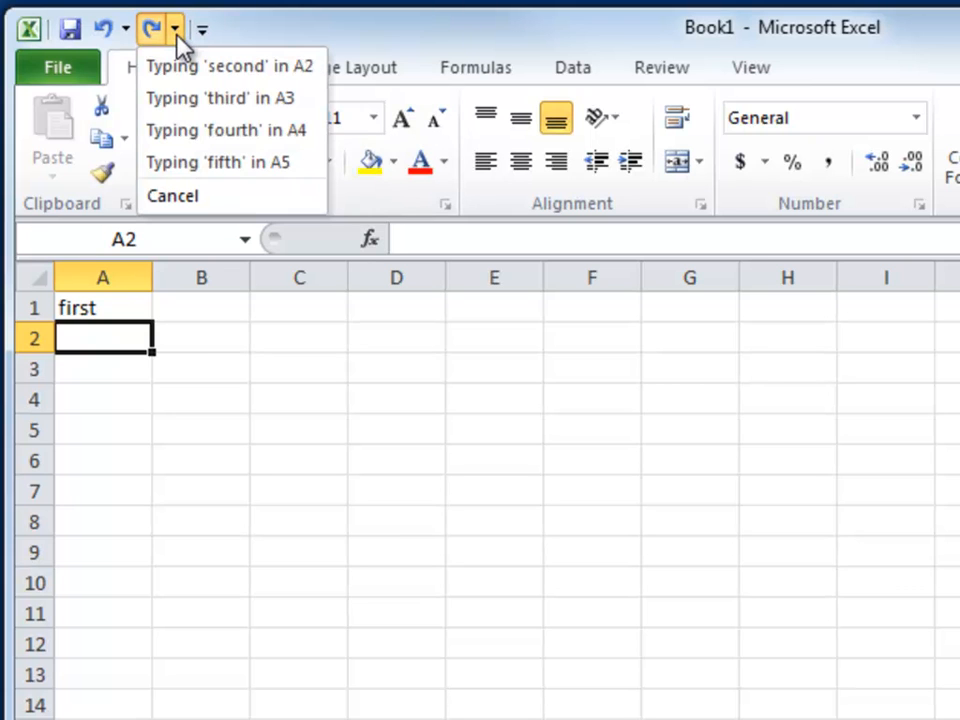
pyautogui.click(165, 170)
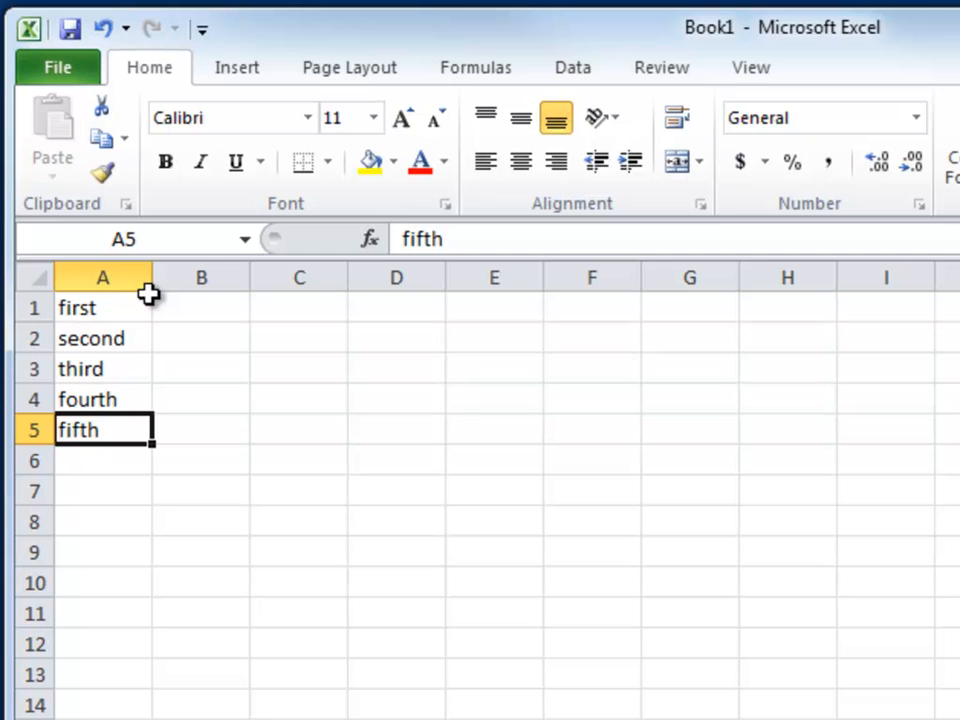
# Clear the contents of cells A1 to A5
pyautogui.moveTo(97, 309); pyautogui.dragTo(84, 435)
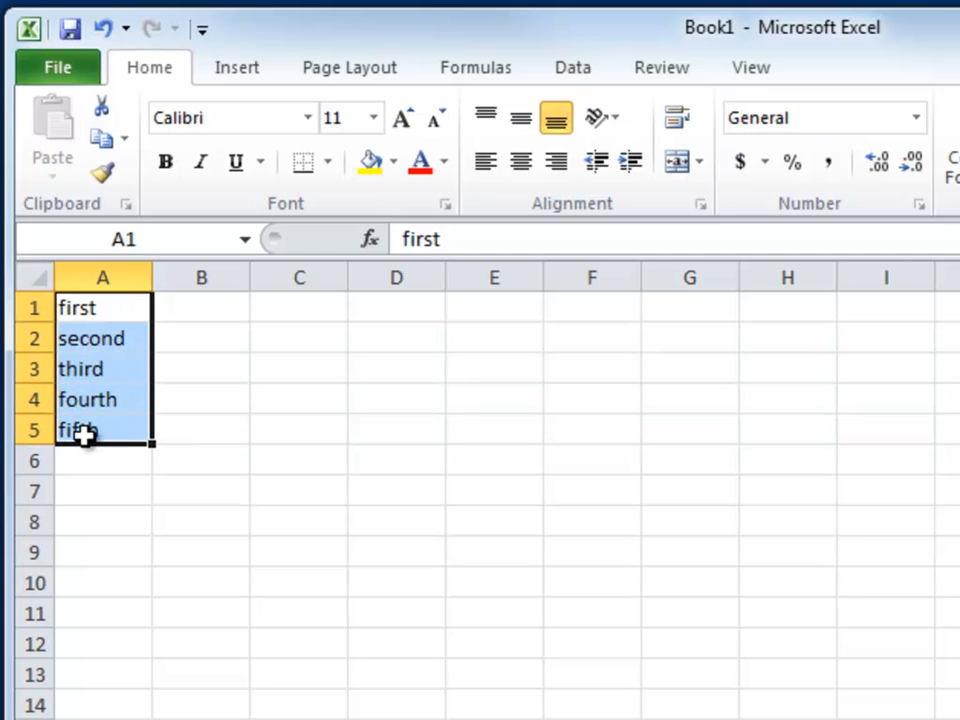
pyautogui.press('Delete')
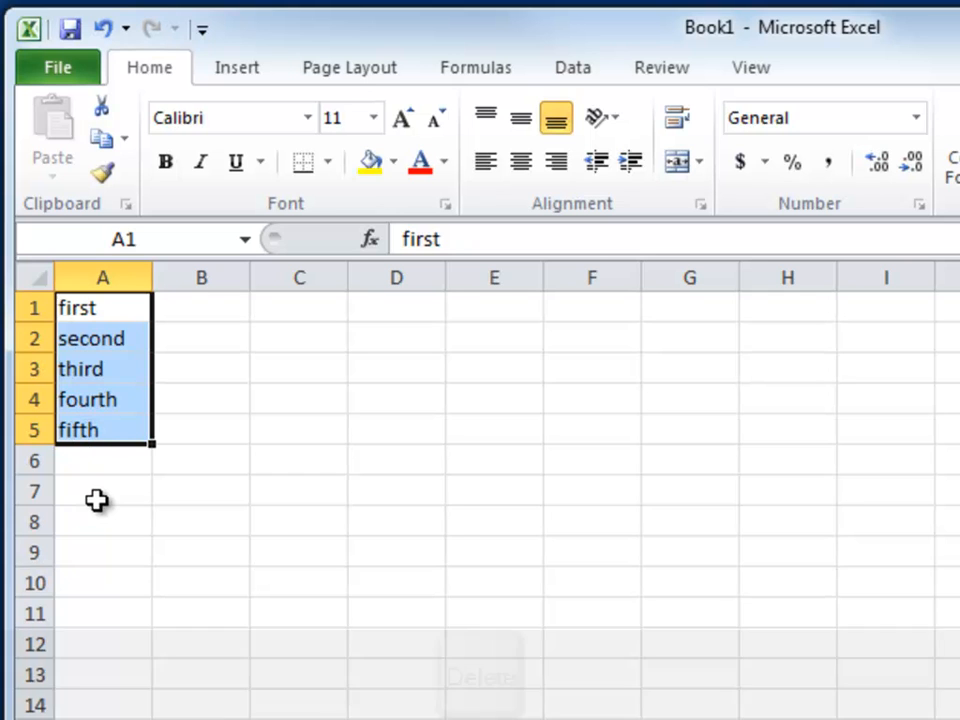
pyautogui.press('Delete')
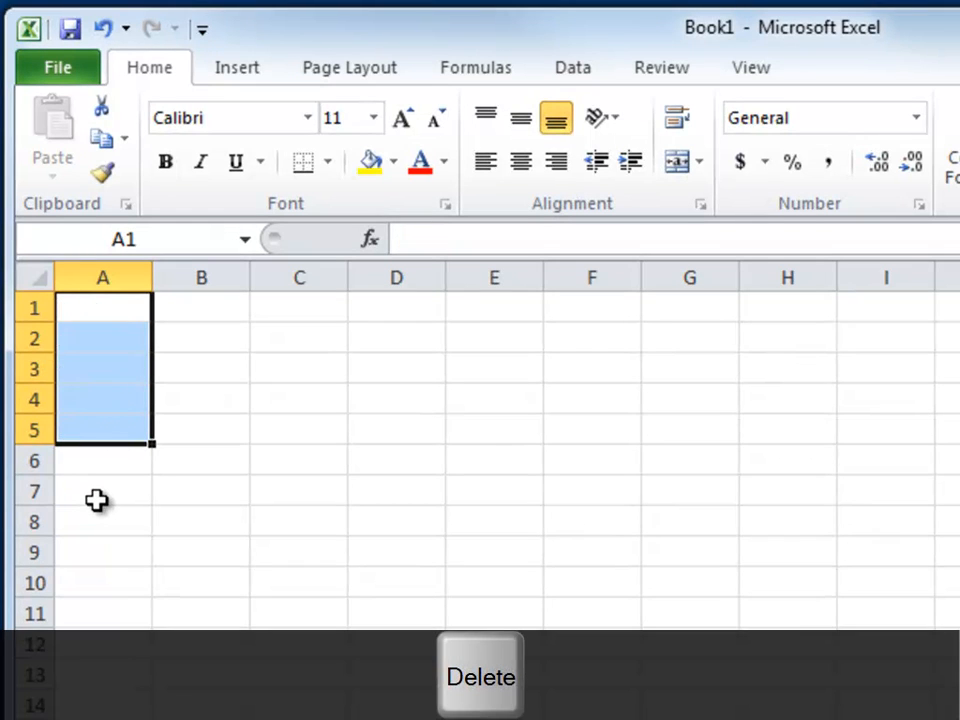
# Enter January in cell B2, erasing its last four letters and retyping them while still editing
pyautogui.click(198, 337)
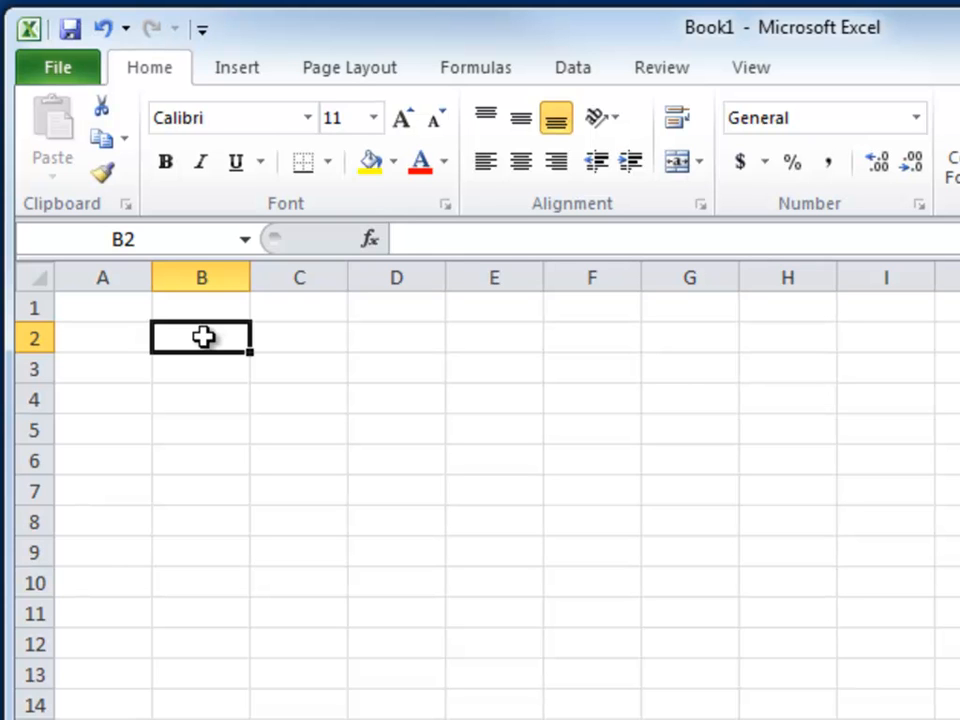
pyautogui.write('January')
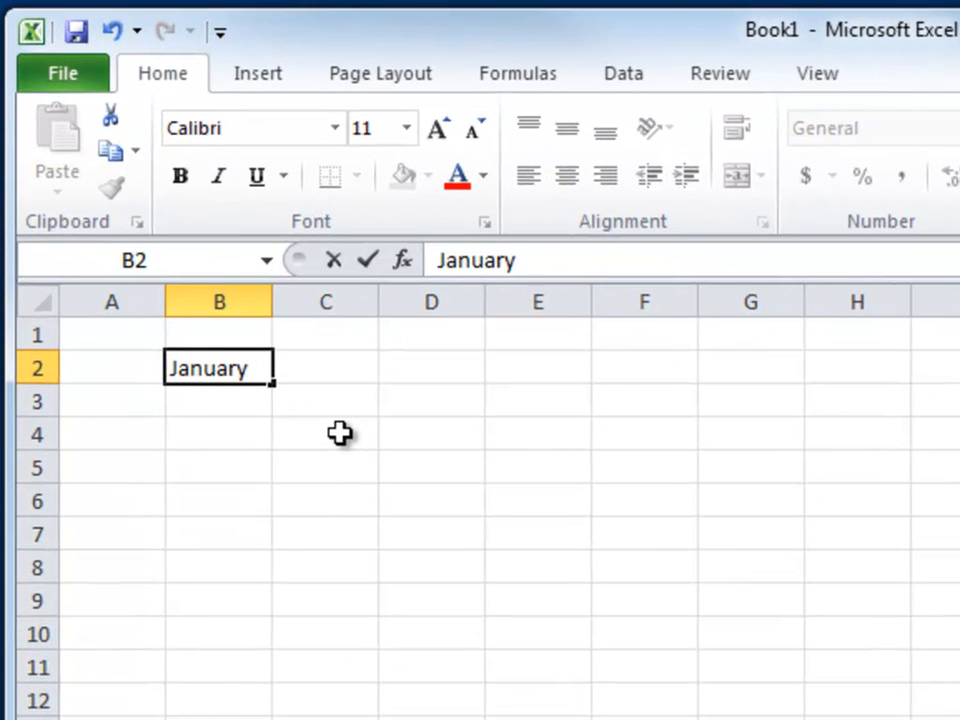
pyautogui.press('BackSpace')
pyautogui.press('BackSpace')
pyautogui.press('BackSpace')
pyautogui.press('BackSpace')
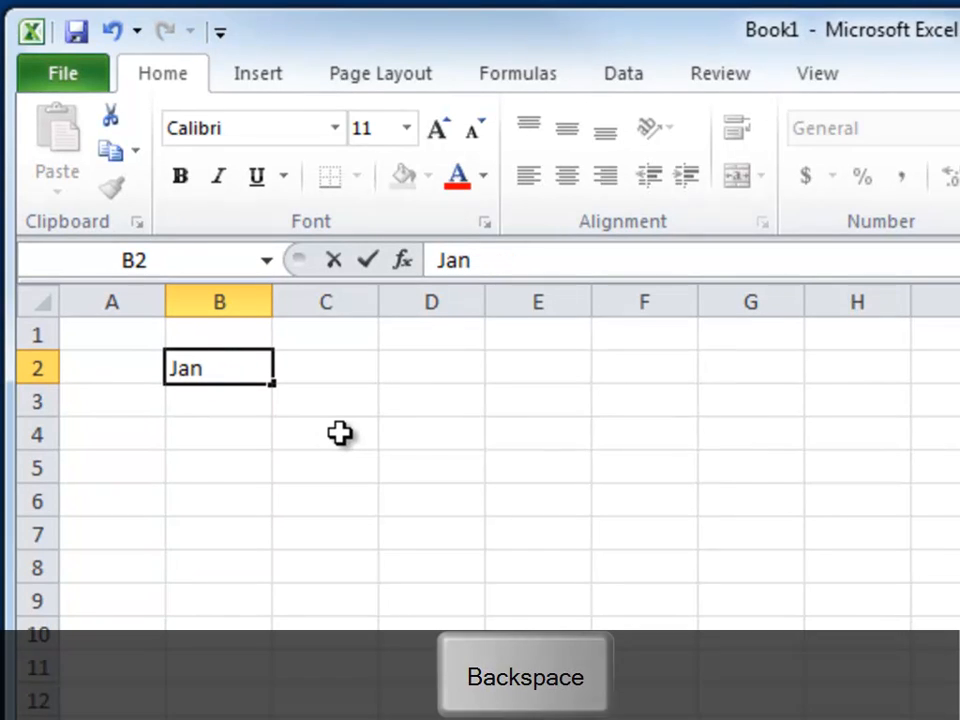
pyautogui.write('uary')
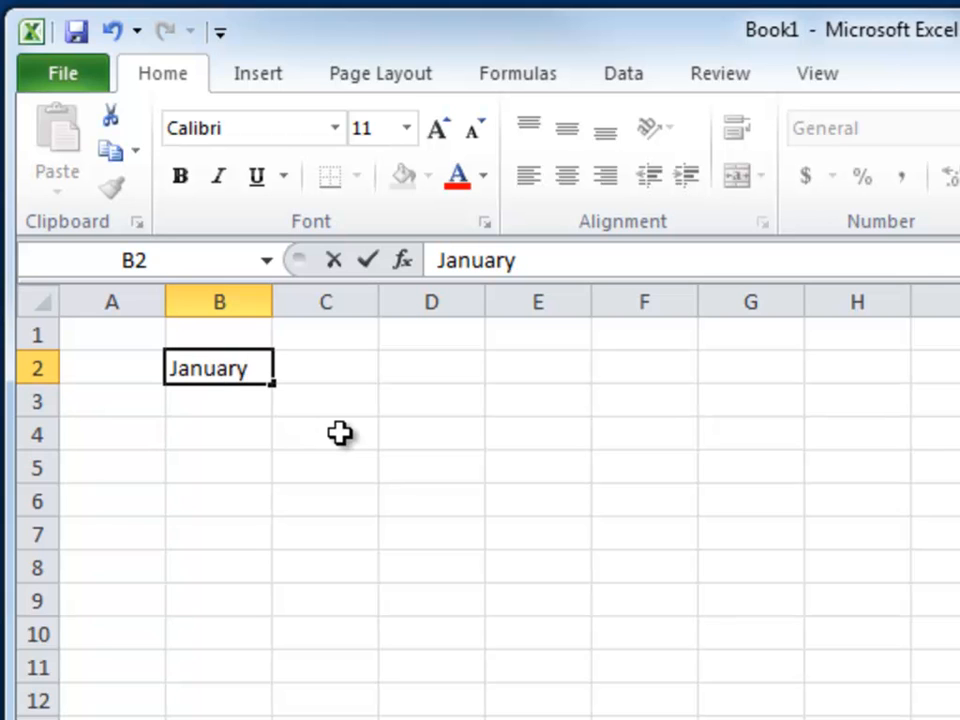
# Shorten the January entry in cell B2 to Jan by removing the letters after the n, and move on to C2
pyautogui.click(211, 368)
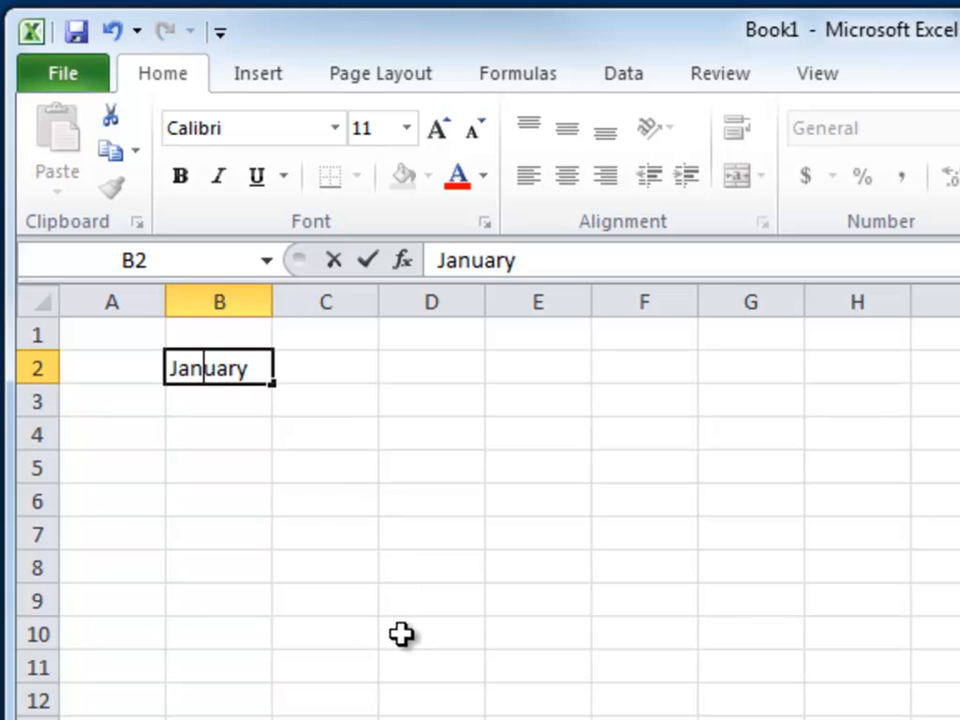
pyautogui.press('Delete')
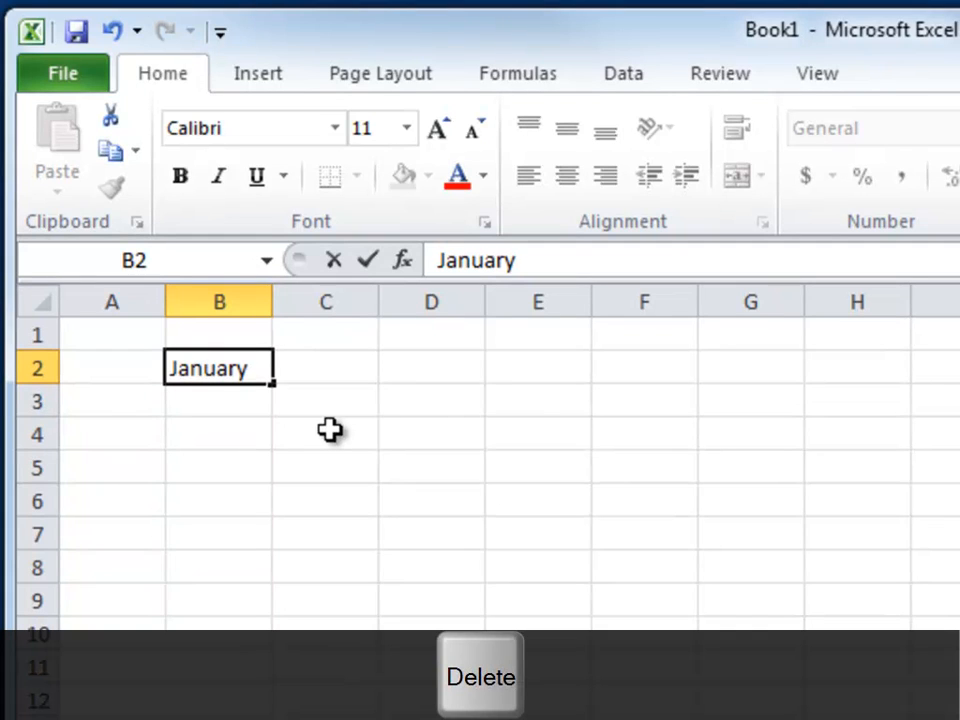
pyautogui.press('Delete')
pyautogui.press('Delete')
pyautogui.press('Delete')
pyautogui.press('Delete')
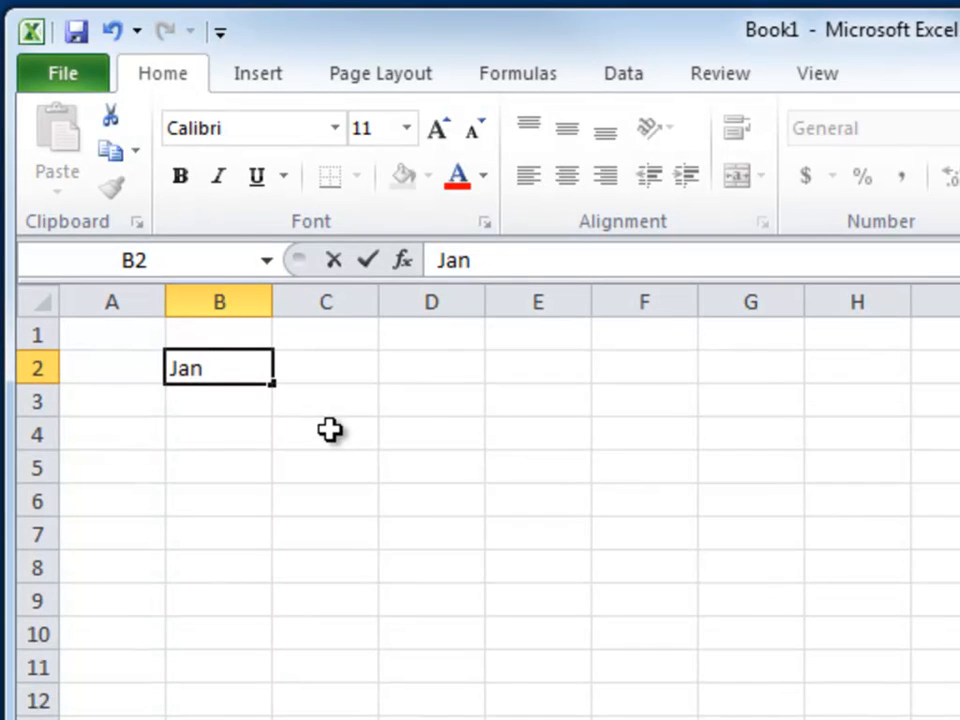
pyautogui.press('Tab')
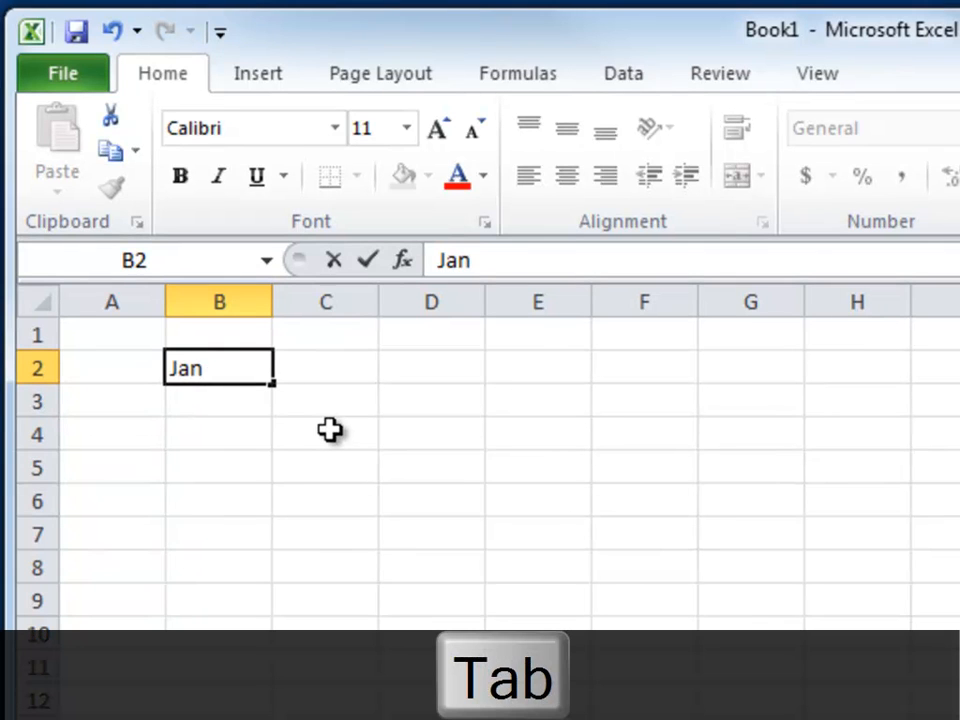
pyautogui.press('Tab')
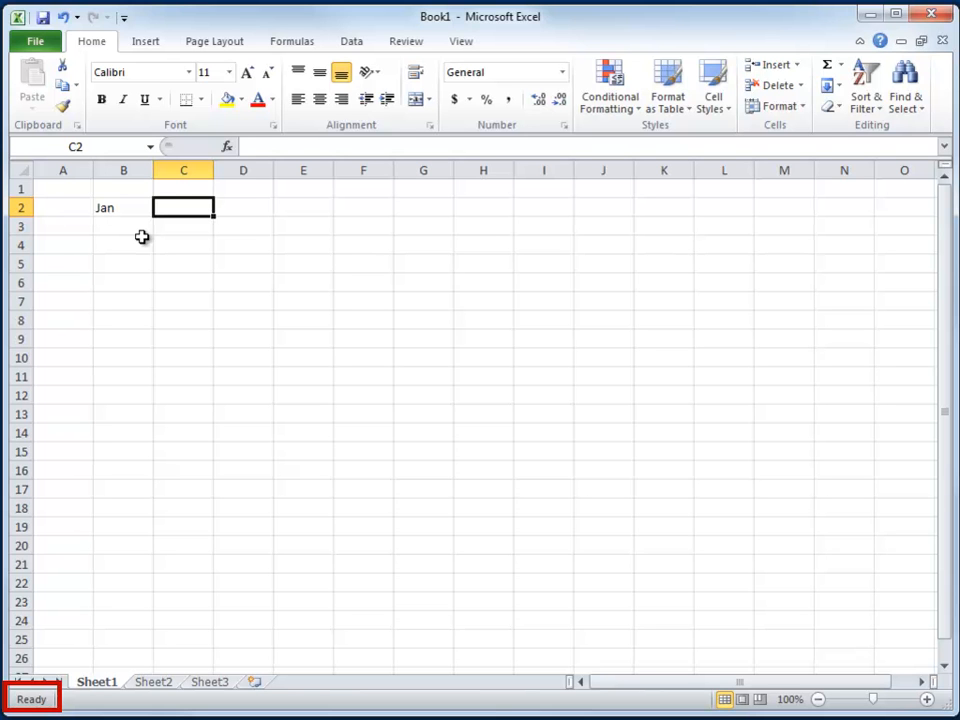
# Enter the month headings Feb in cell C2 and Mar in cell D2
pyautogui.write('Feb')
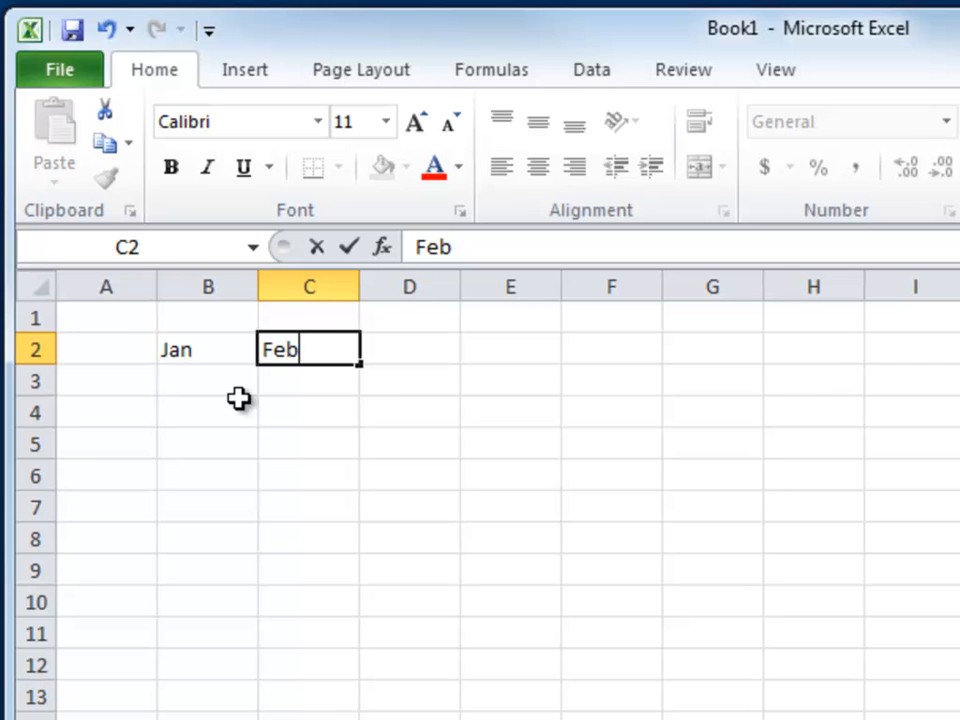
pyautogui.press('Tab')
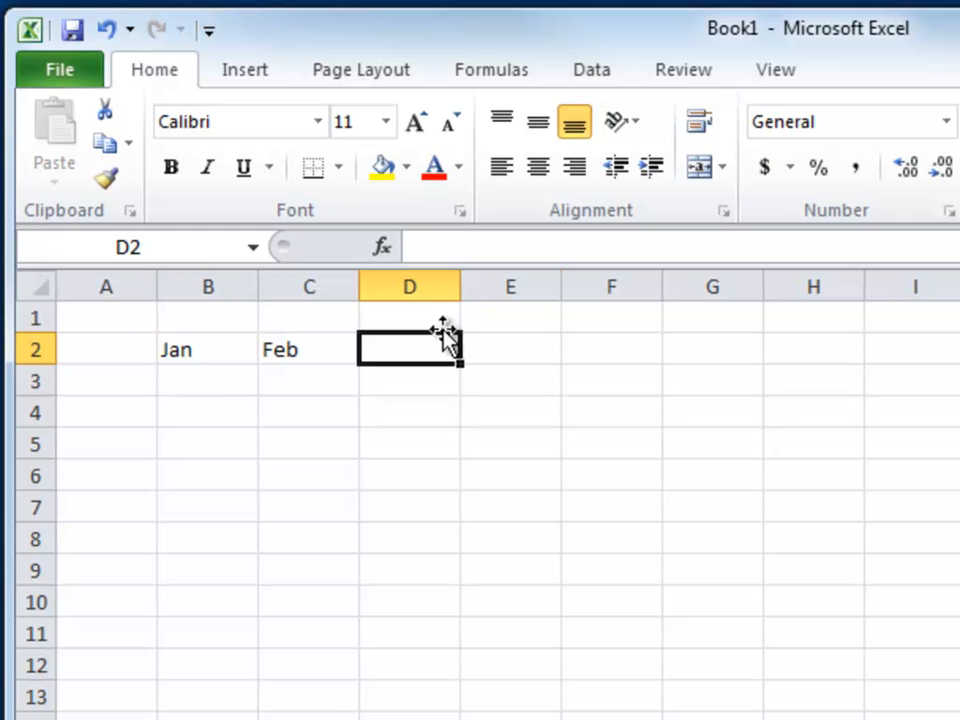
pyautogui.click(437, 249)
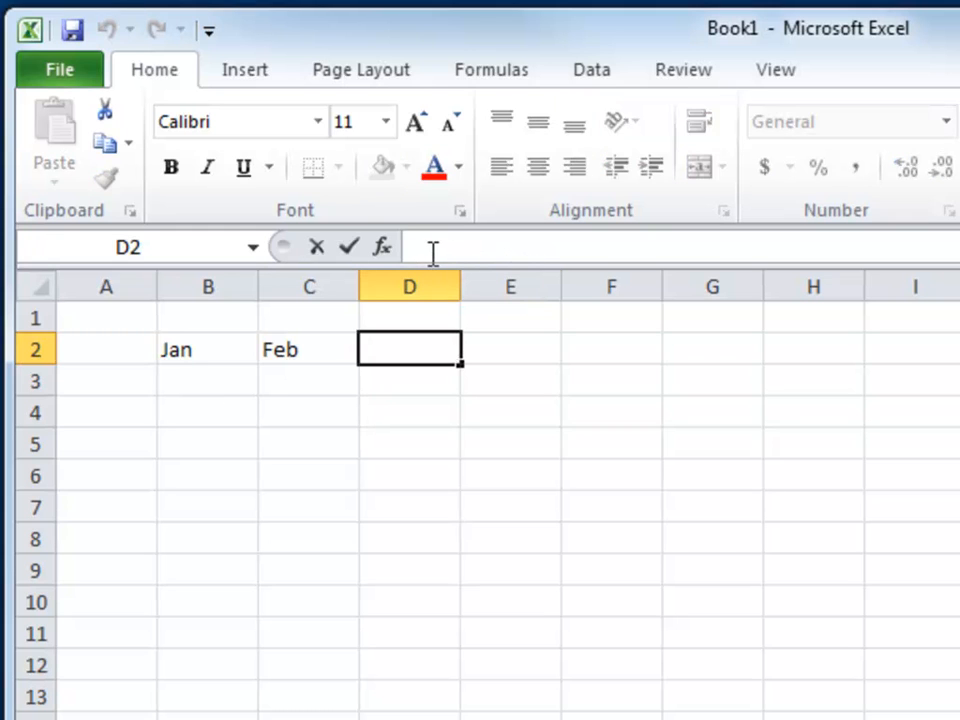
pyautogui.write('Mar')
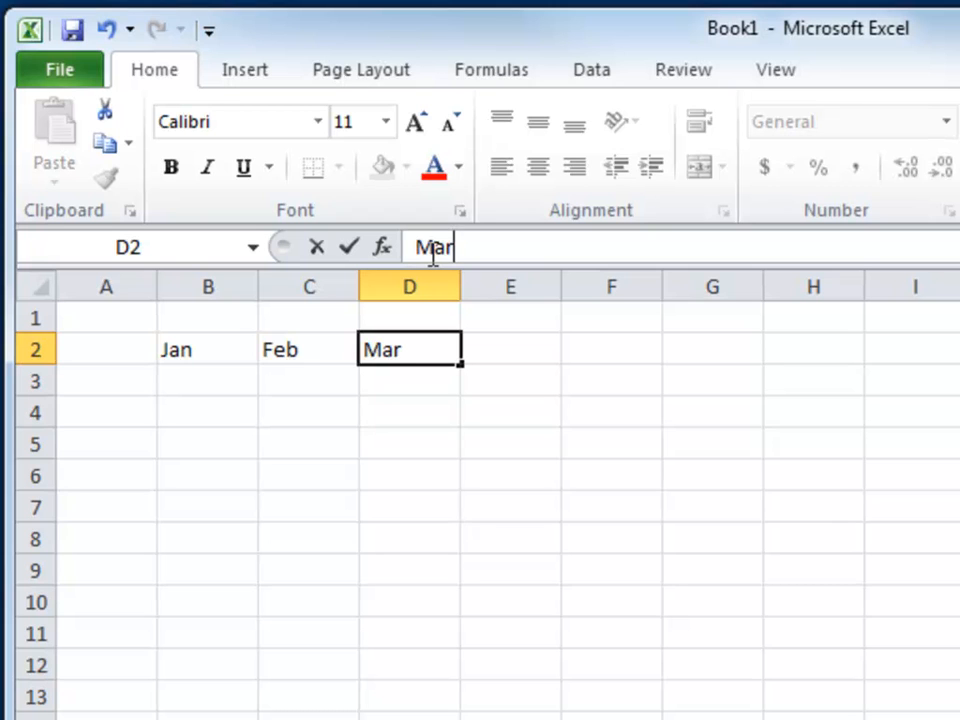
pyautogui.press('Return')
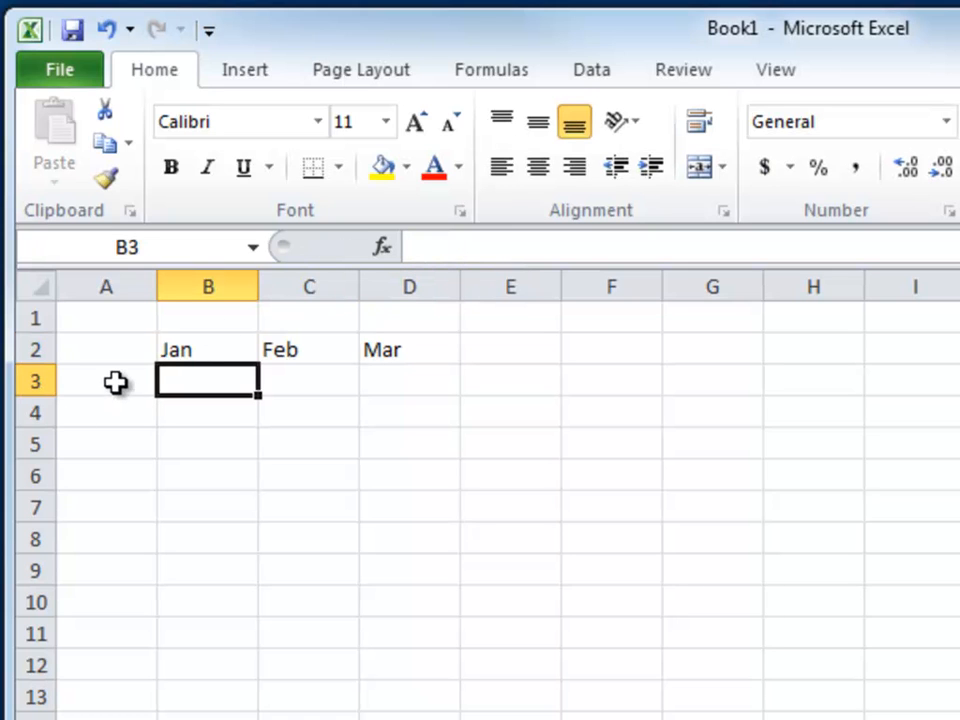
# Enter the three people's first names as row labels in cells A3 to A5, one per cell
pyautogui.click(116, 381)
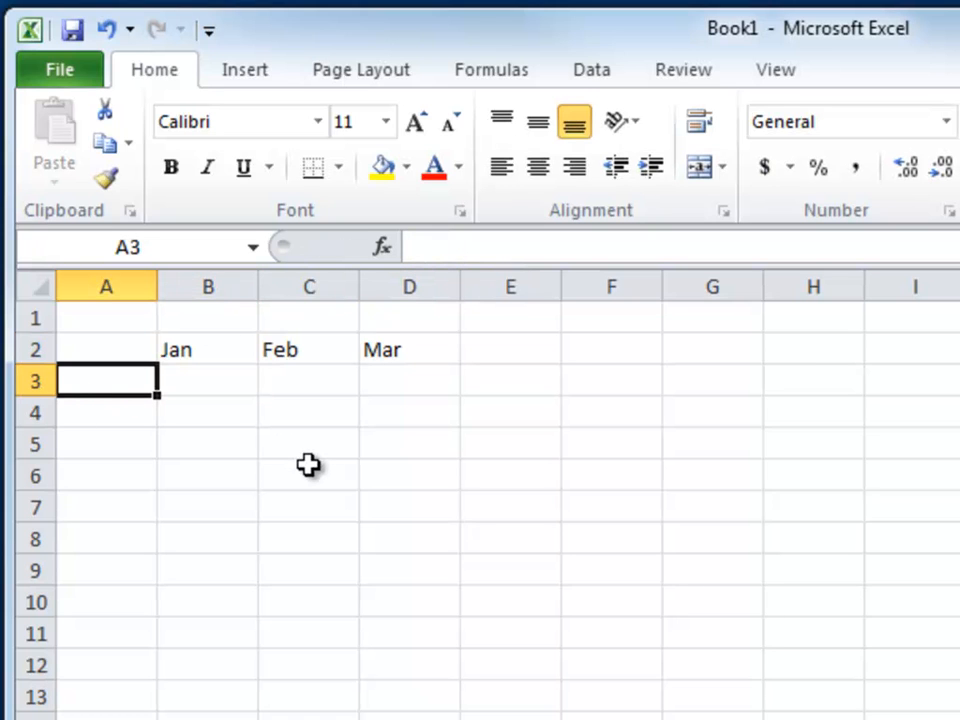
pyautogui.write('Bob')
pyautogui.press('Return')
pyautogui.write('Jim')
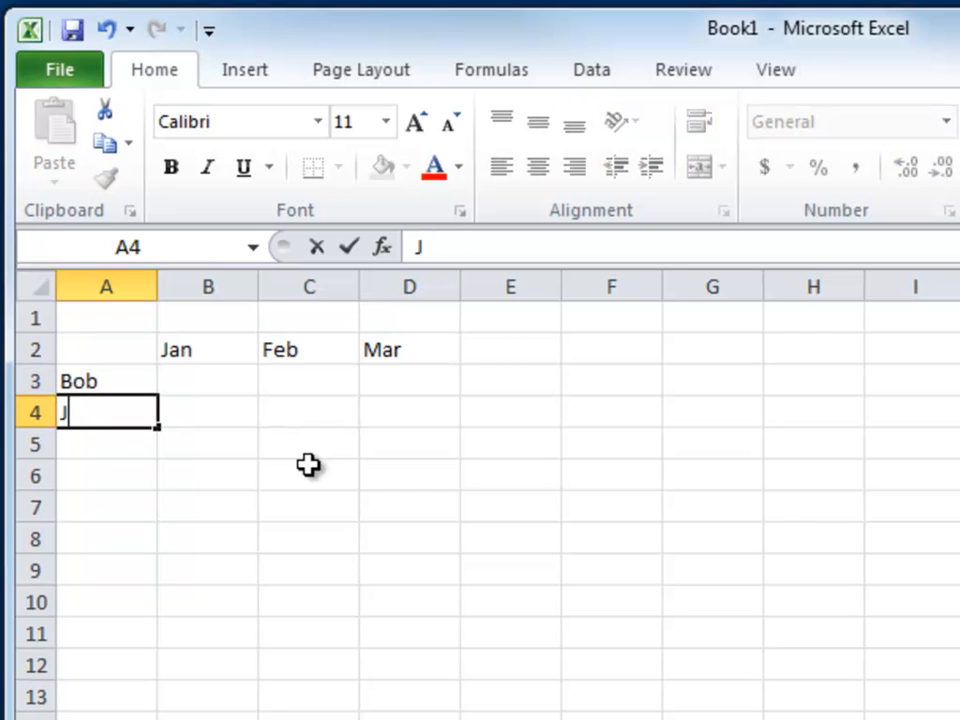
pyautogui.press('Return')
pyautogui.write('Sam,')
pyautogui.press('BackSpace')
pyautogui.press('Return')
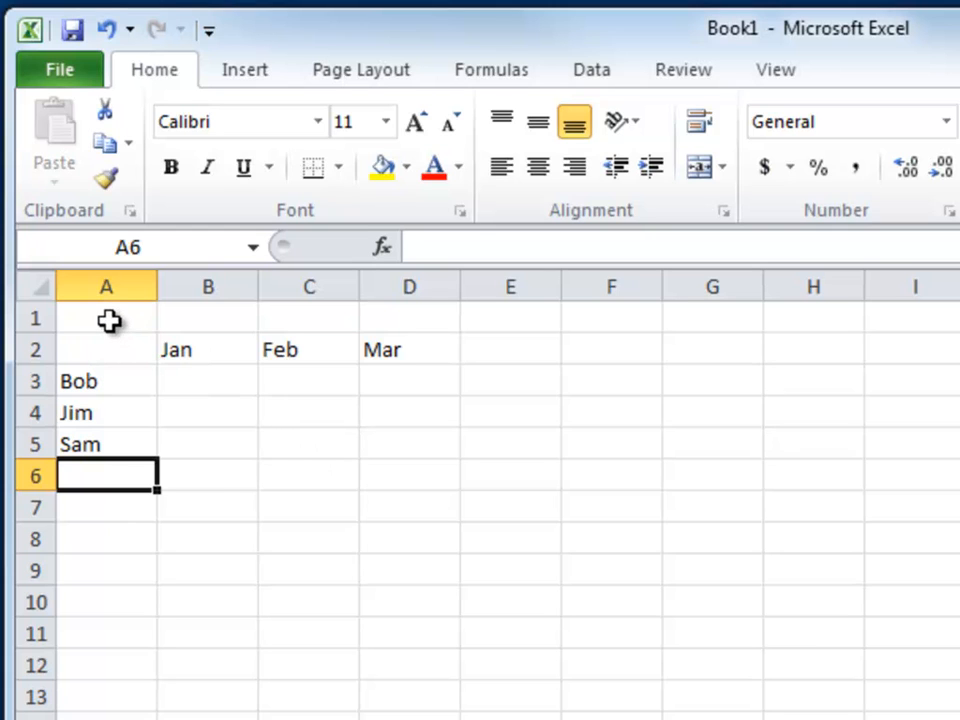
# Enter the title Muddy Run White Water Rafting in cell A1
pyautogui.click(109, 320)
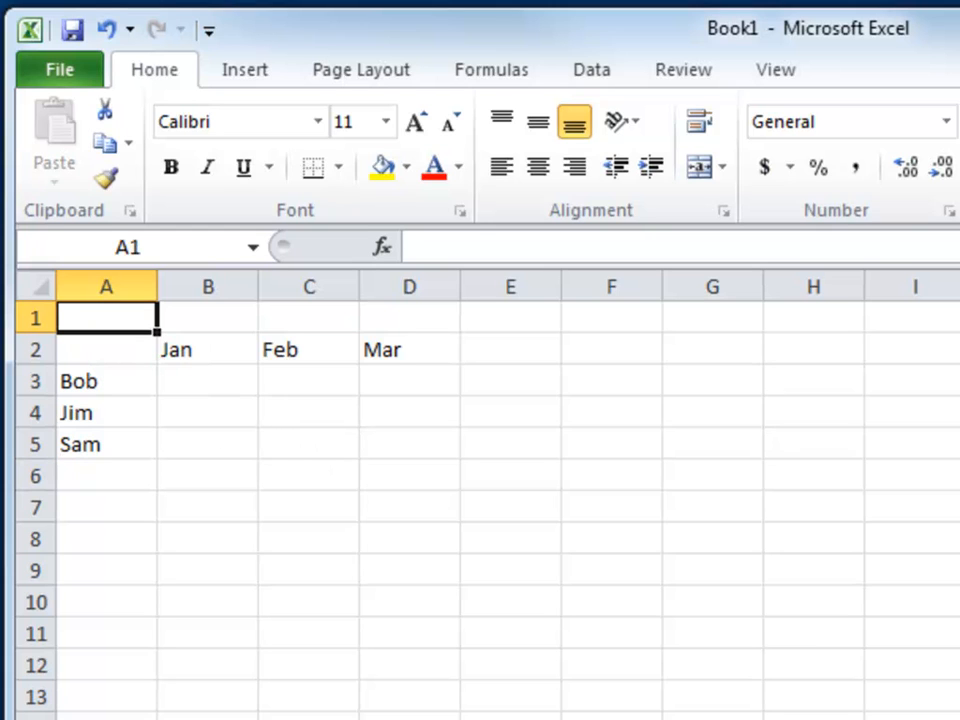
pyautogui.write('Muddy Run White Water Rafting')
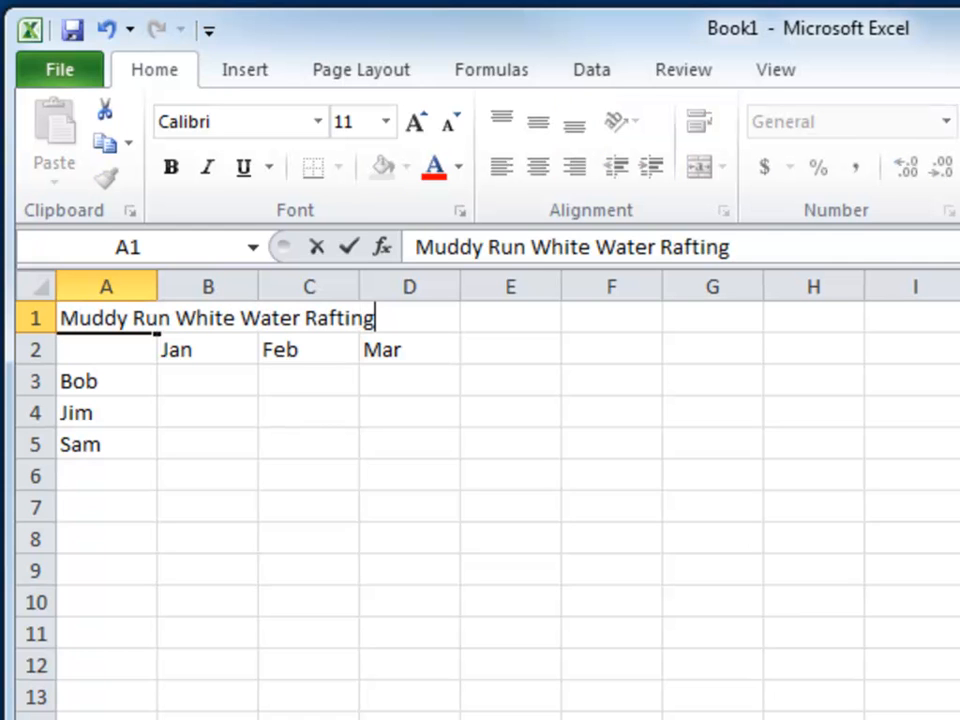
pyautogui.press('Return')
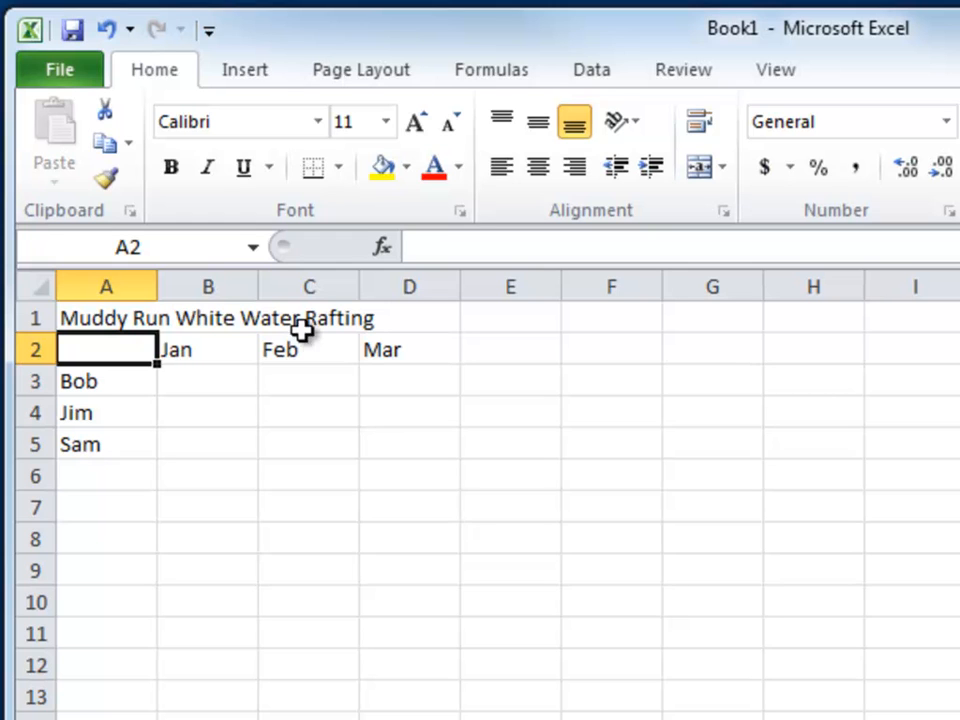
# Examine cells A1 to D1 one by one to see which of them actually holds the title text
pyautogui.click(208, 311)
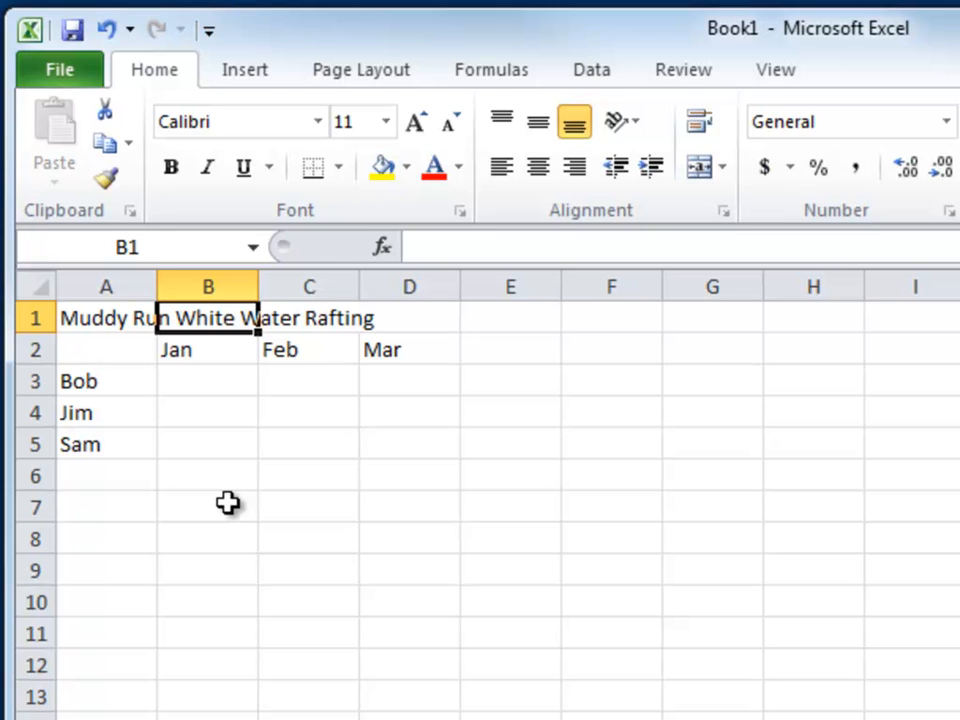
pyautogui.press('Right')
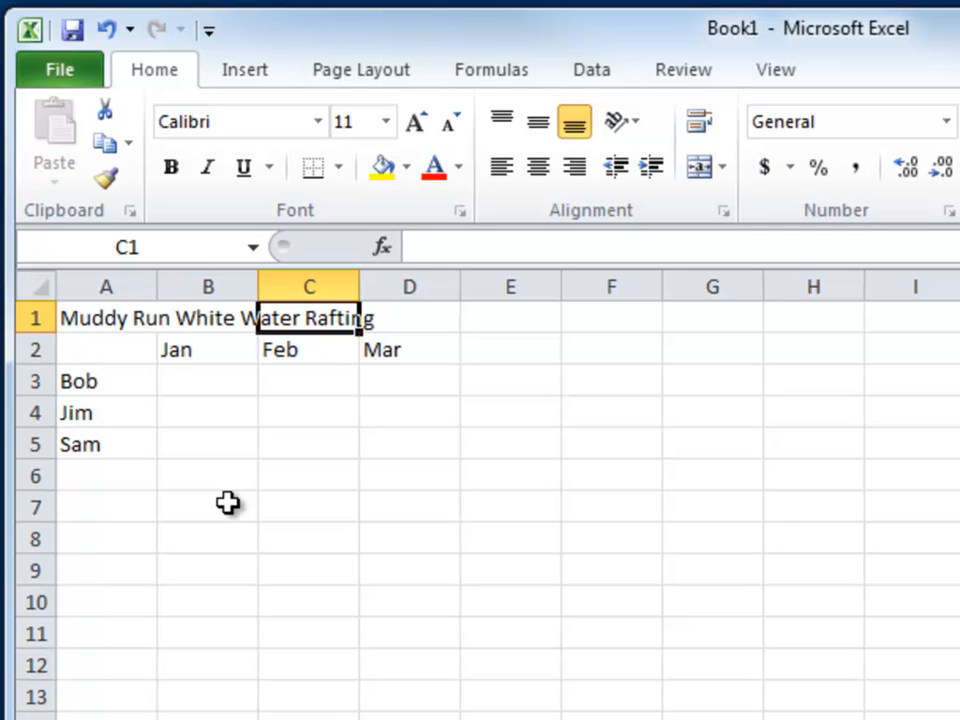
pyautogui.press('Right')
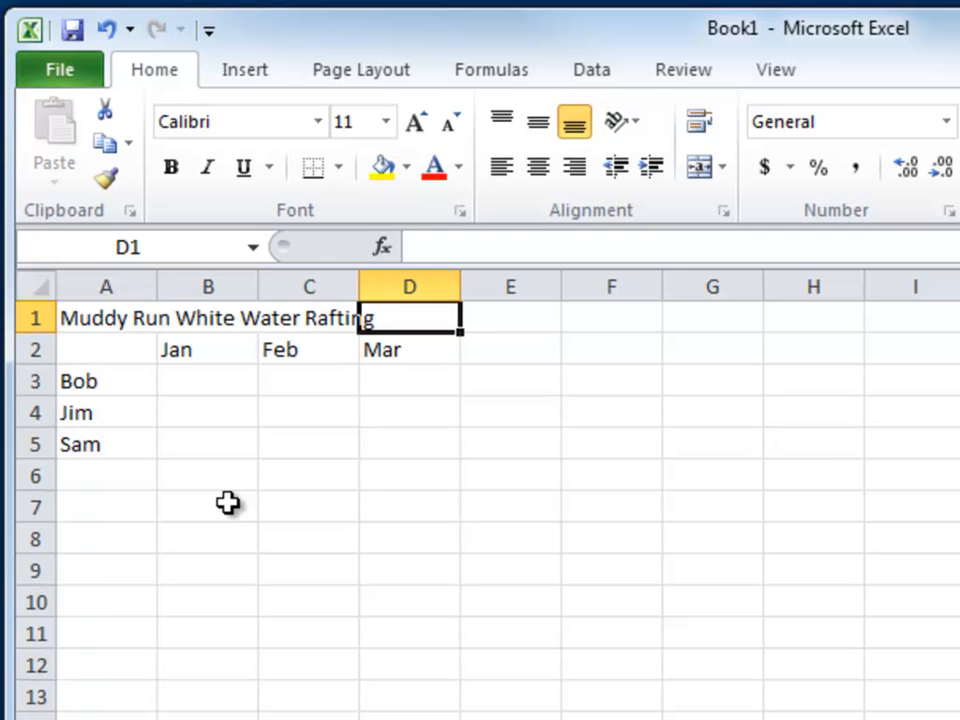
pyautogui.press('Left')
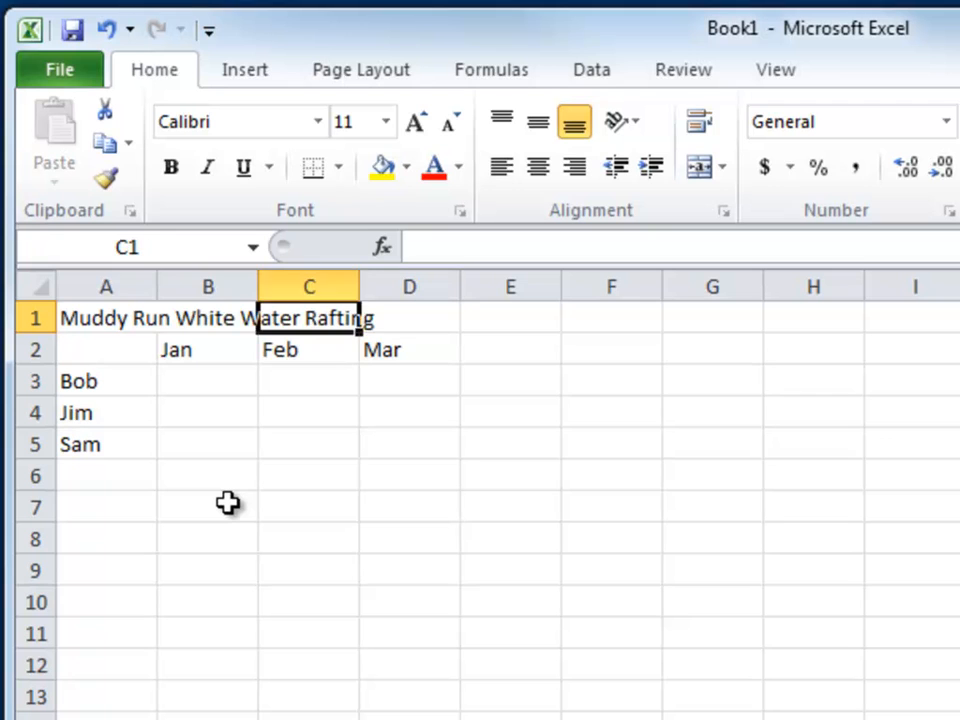
pyautogui.press('Left')
pyautogui.press('Left')
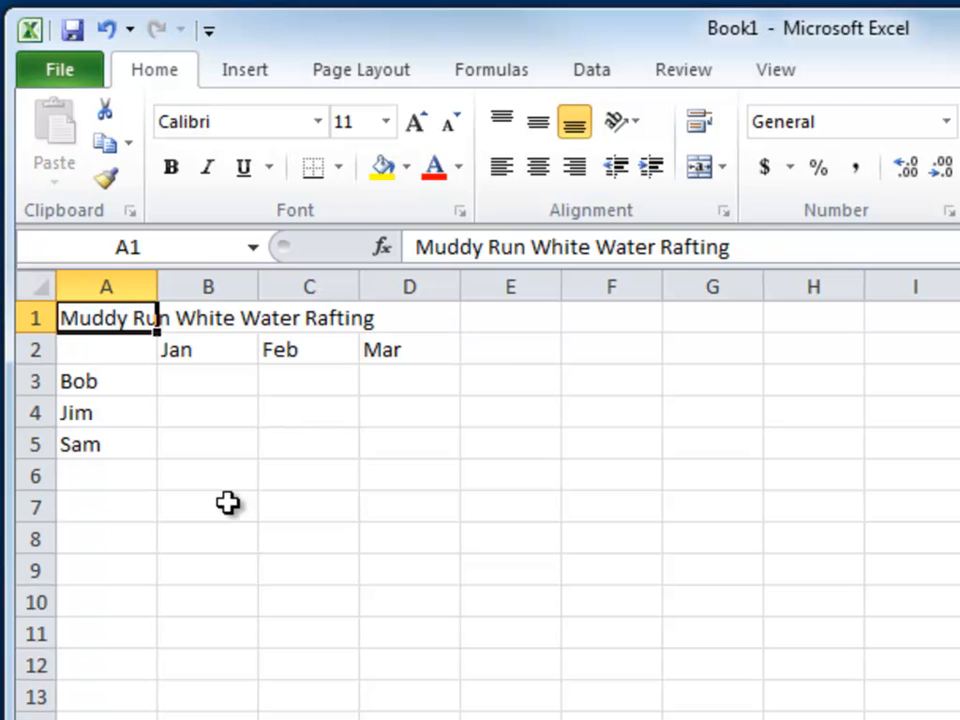
pyautogui.press('Right')
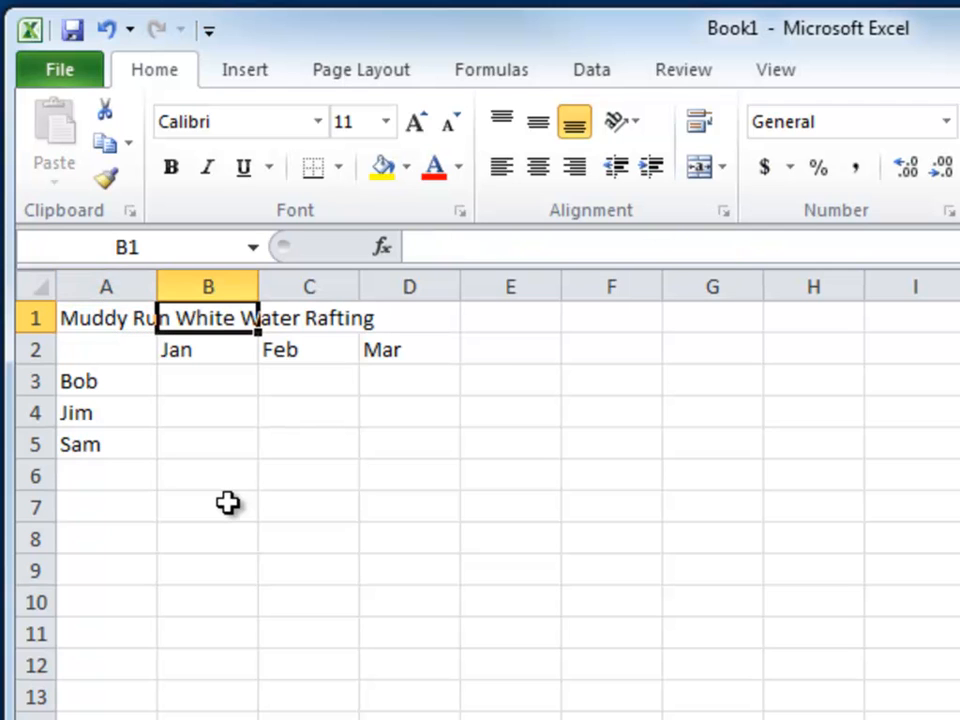
pyautogui.press('Left')
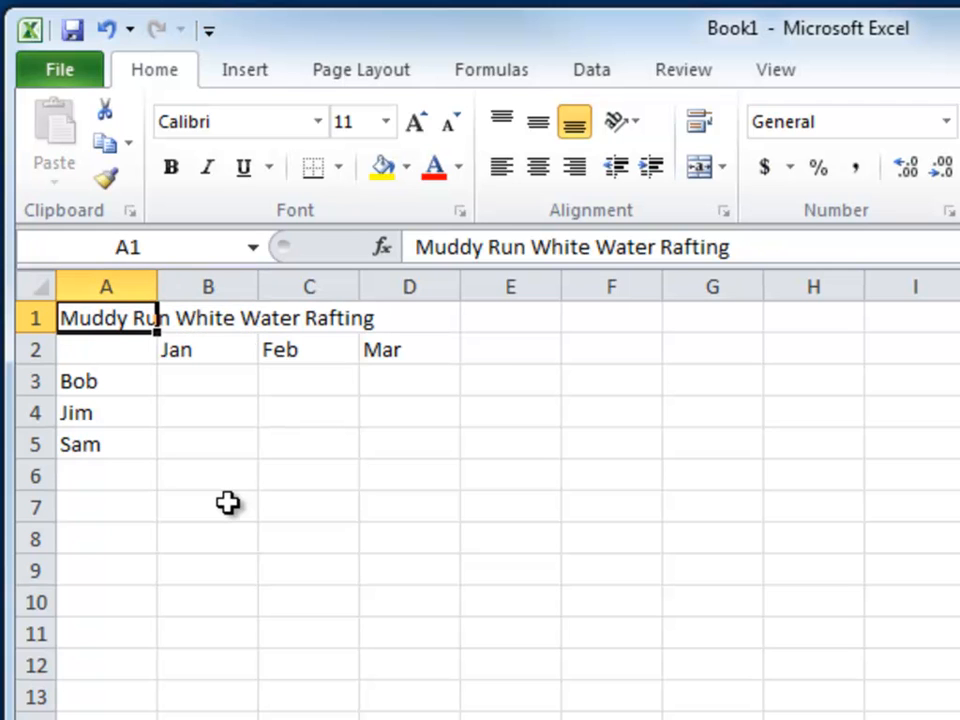
# Enter 2 in cell B1 beside the title, and clear that cell again
pyautogui.press('Right')
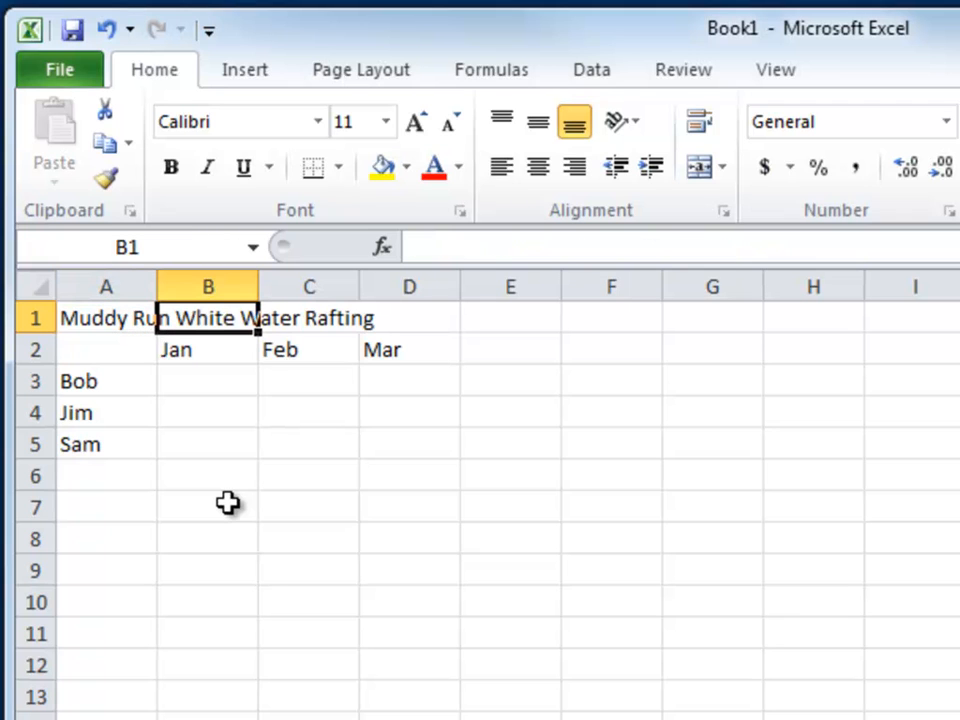
pyautogui.write('2')
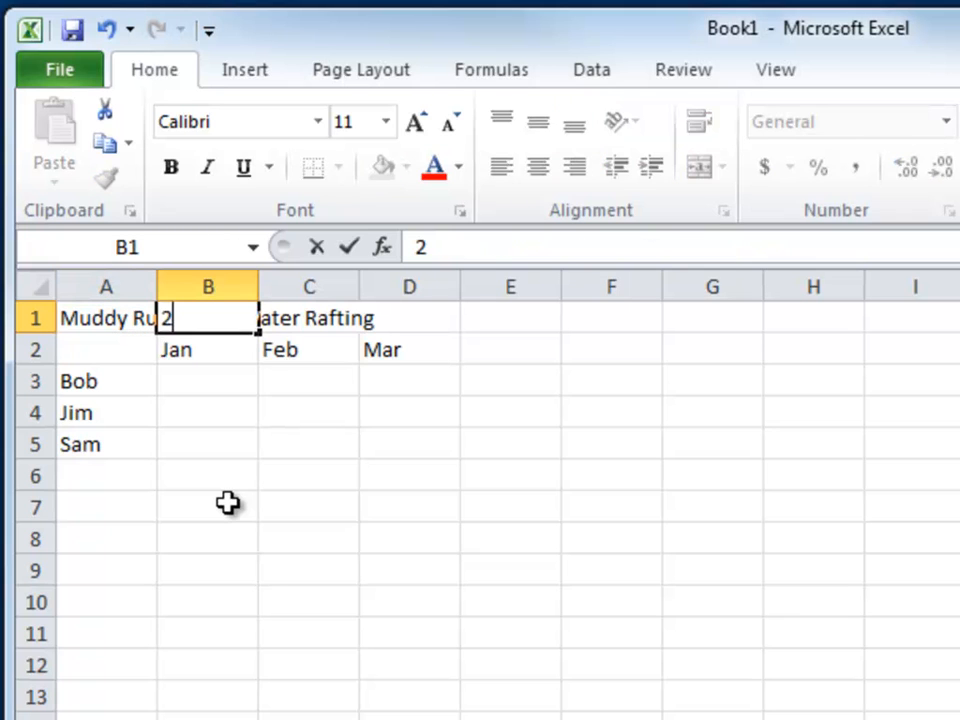
pyautogui.press('Return')
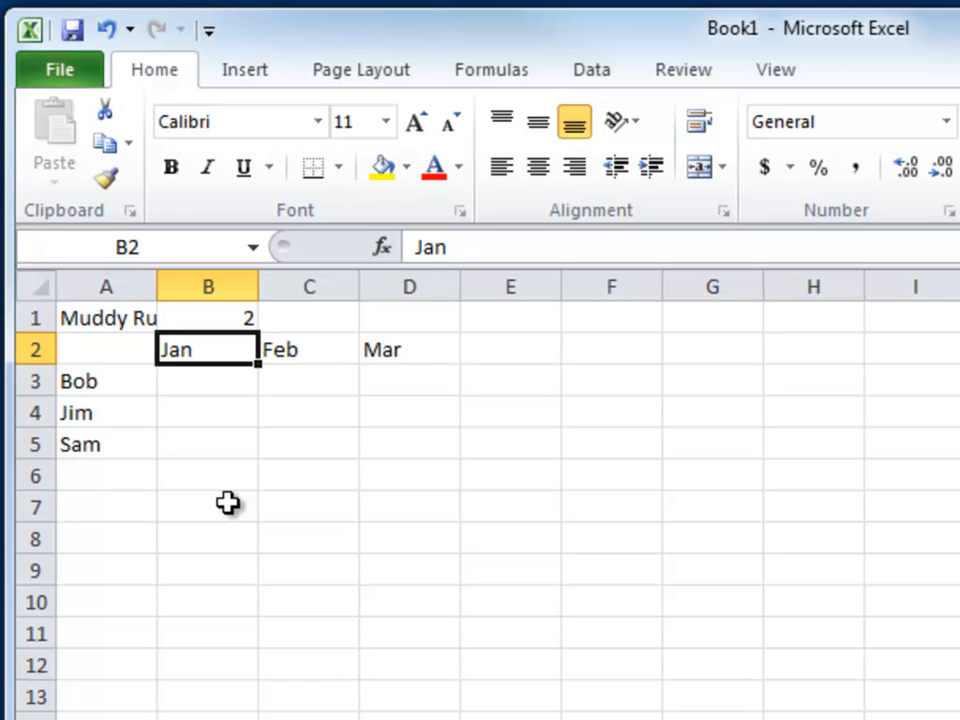
pyautogui.press('Up')
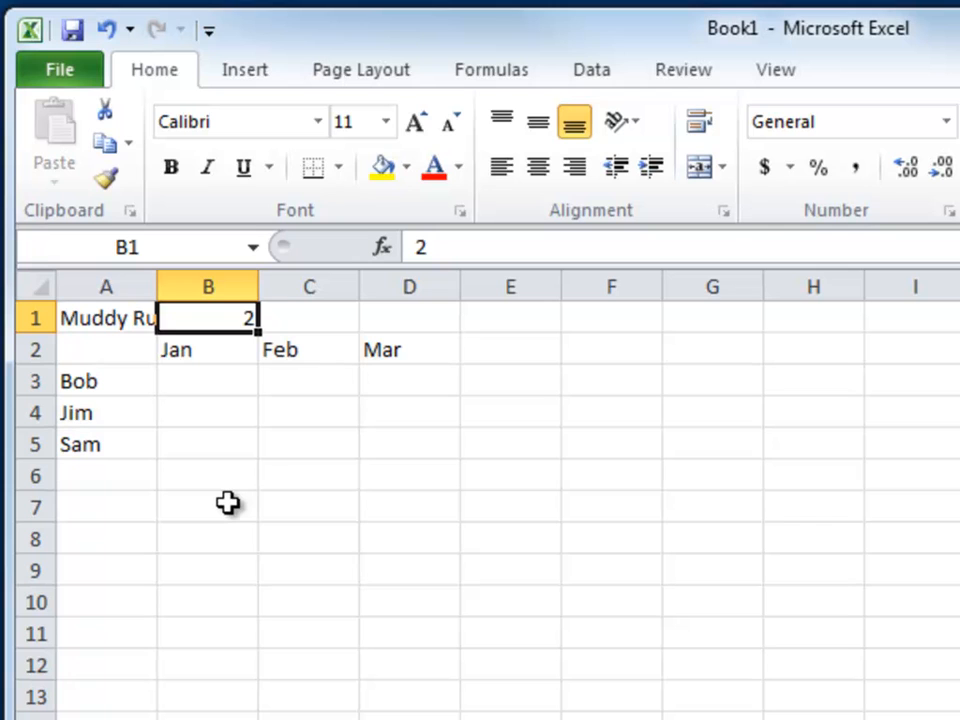
pyautogui.press('Delete')
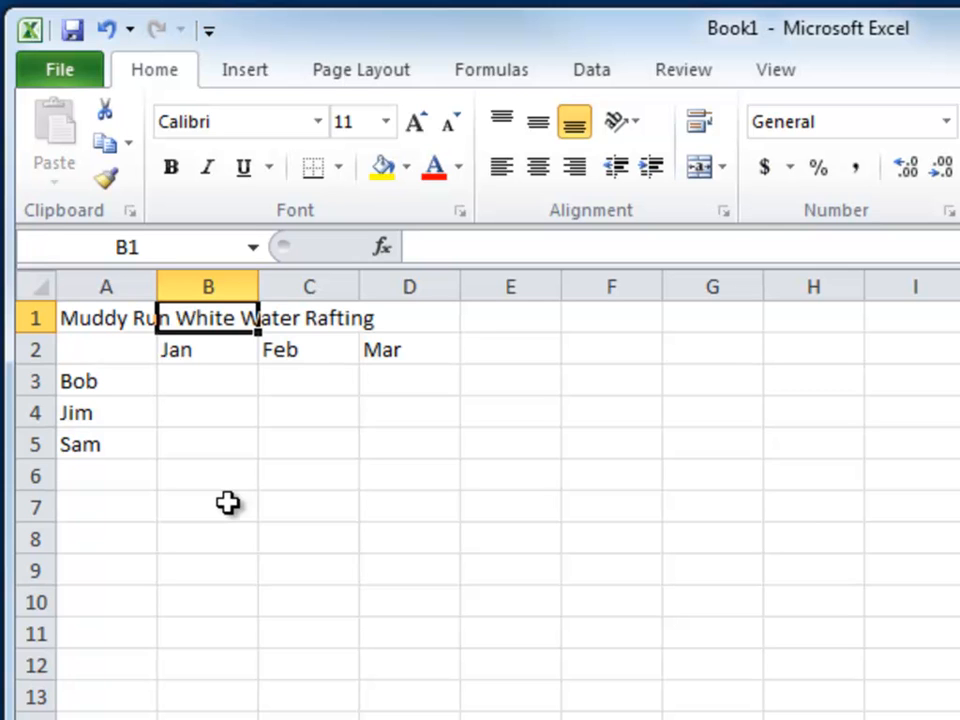
# Make the month headings in cells B2, C2 and D2 and the title in cell A1 bold
pyautogui.press('Down')
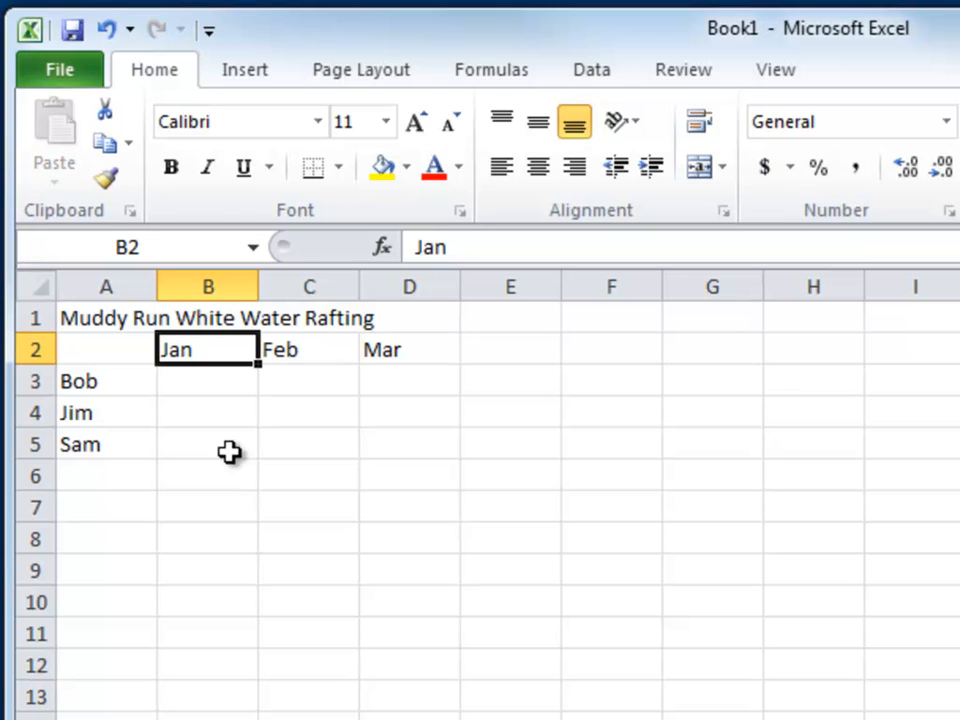
pyautogui.click(172, 168)
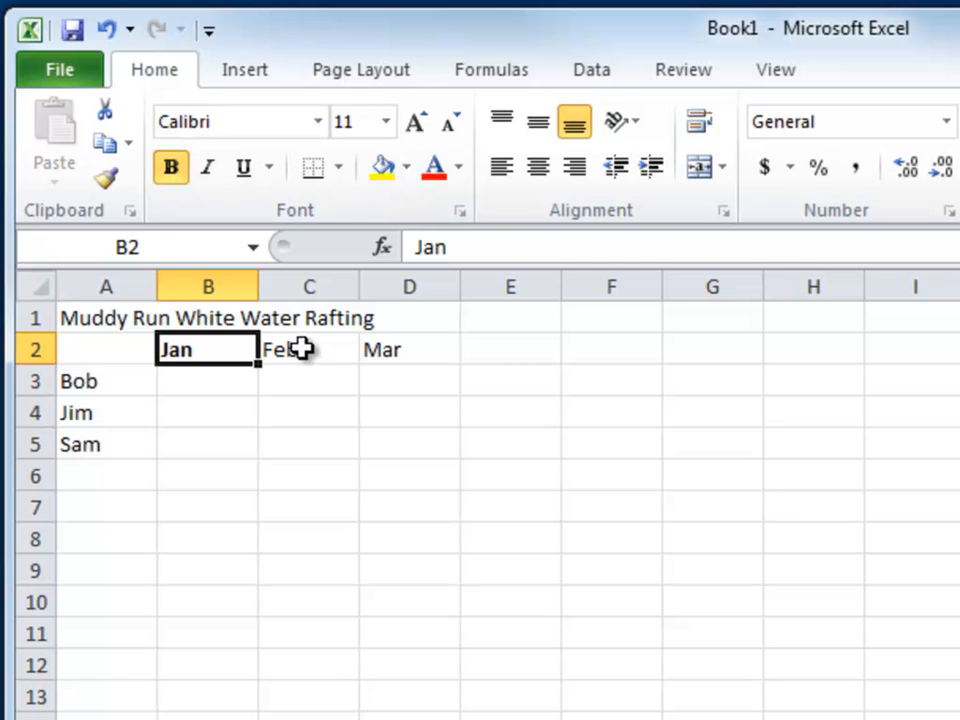
pyautogui.click(302, 347)
pyautogui.click(172, 168)
pyautogui.click(395, 352)
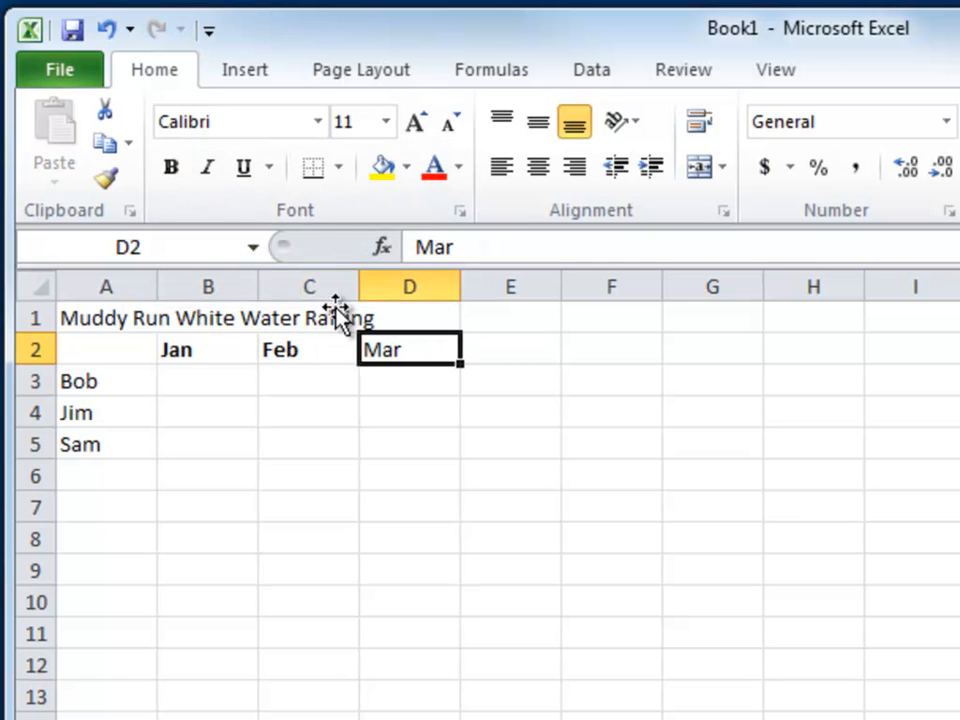
pyautogui.click(179, 172)
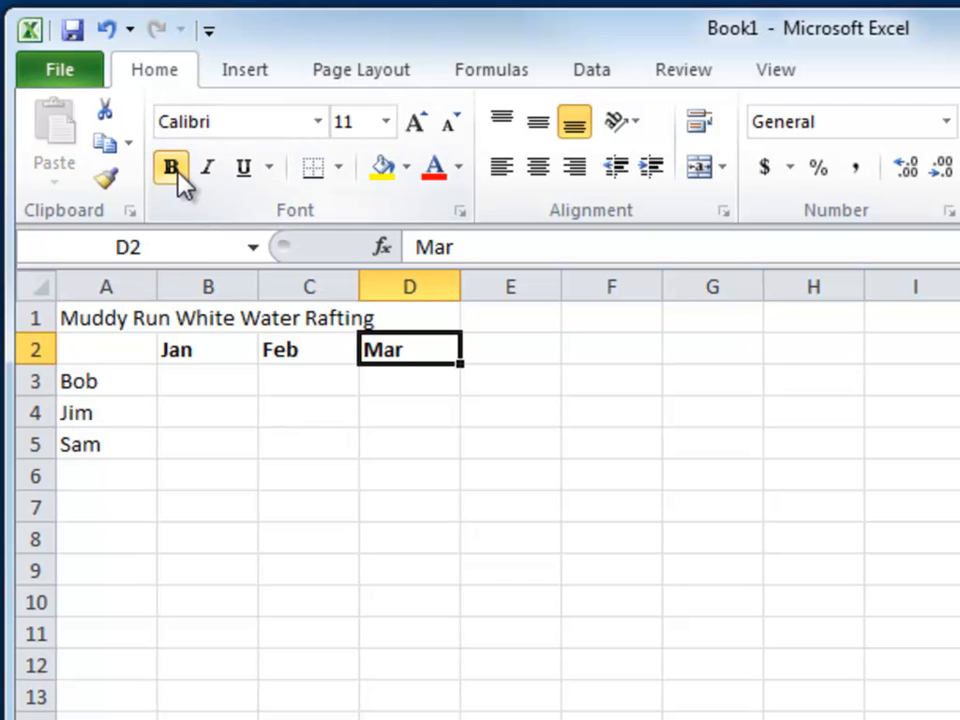
pyautogui.click(96, 318)
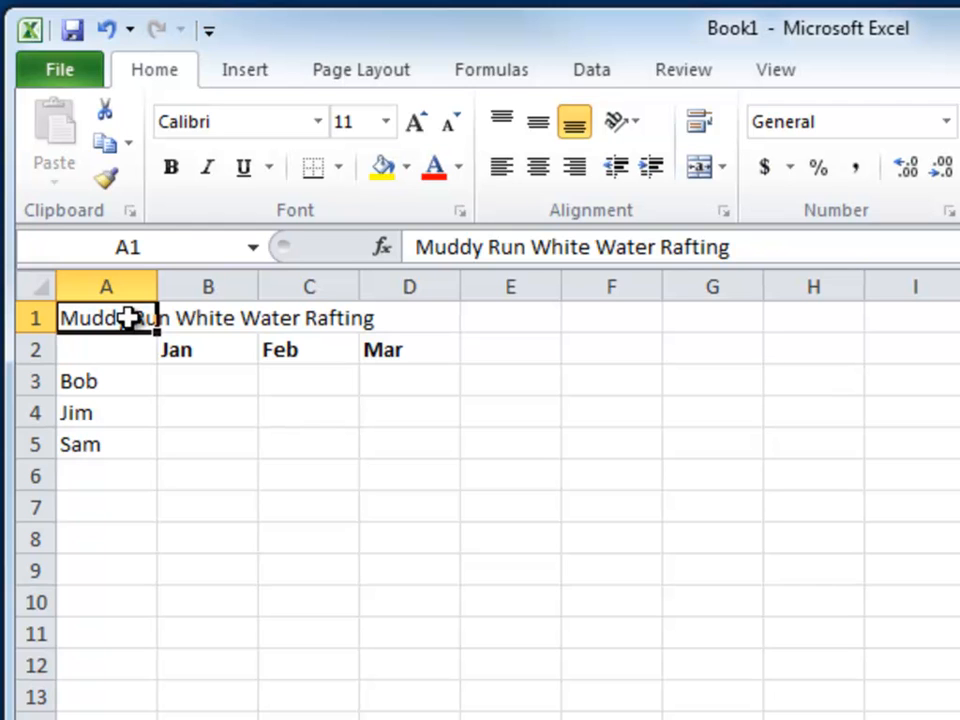
pyautogui.click(172, 165)
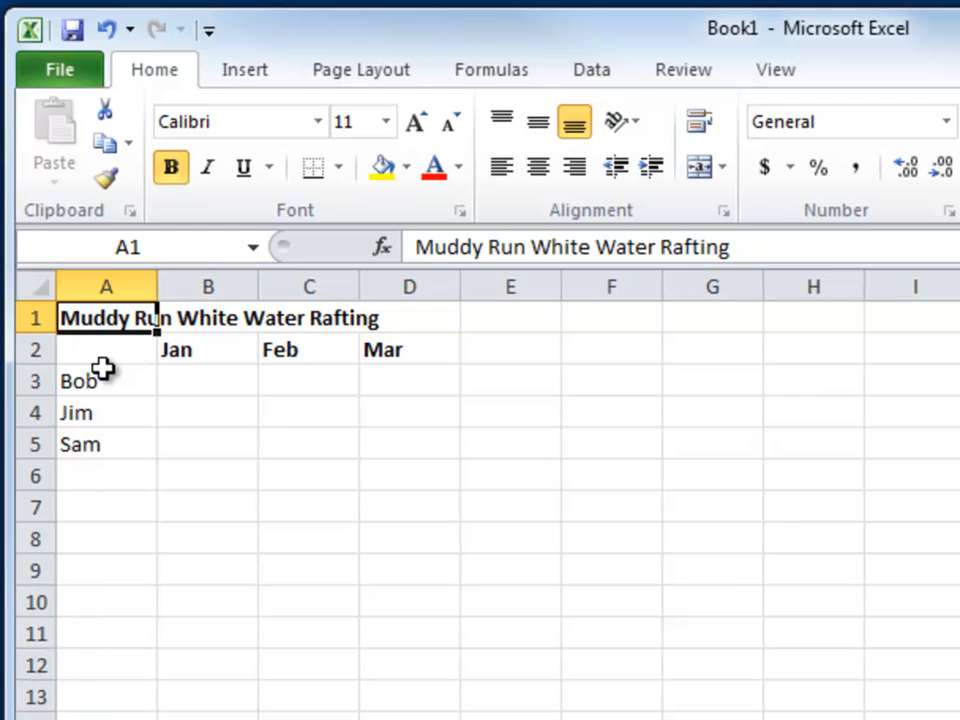
# Try selecting the White Water part of the A1 title for editing, both in the cell and in the formula bar, cancelling each edit
pyautogui.doubleClick(118, 318)
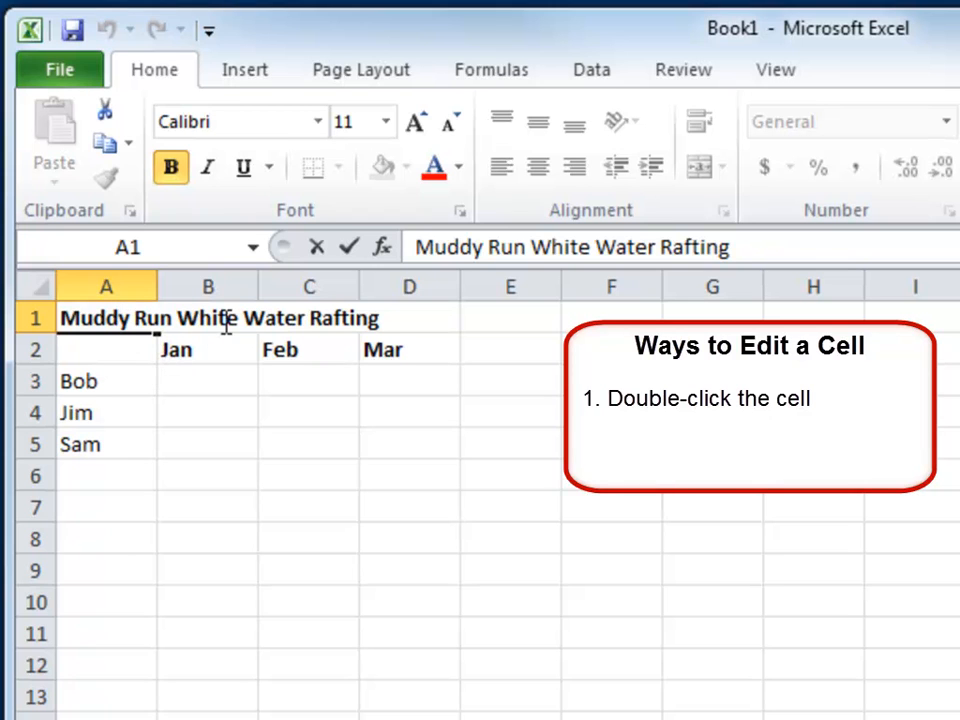
pyautogui.moveTo(297, 318); pyautogui.dragTo(184, 330)
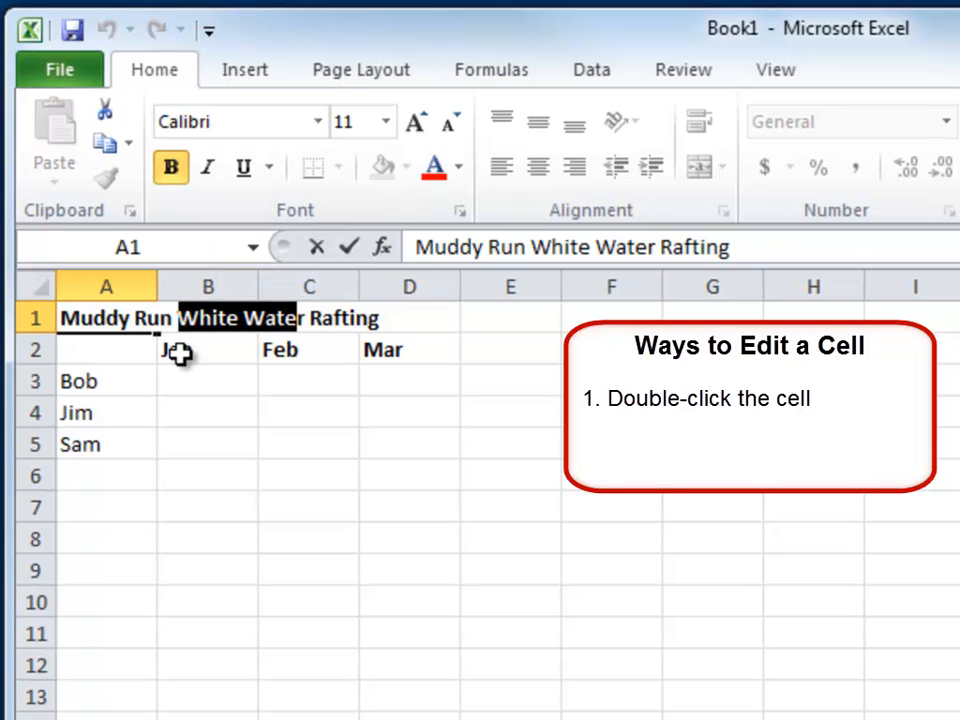
pyautogui.press('Escape')
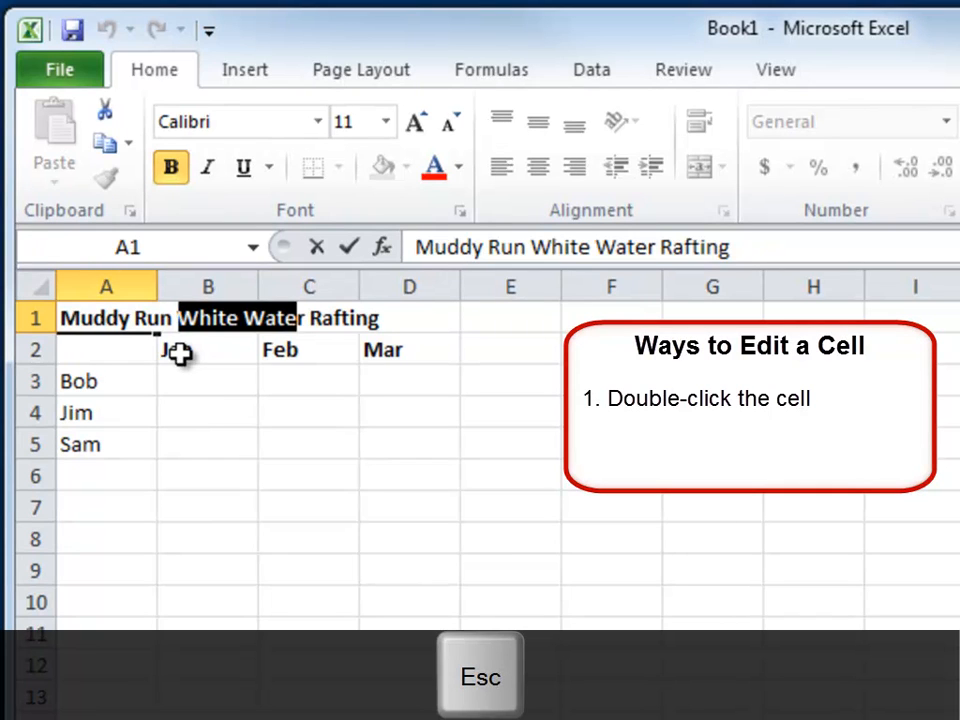
pyautogui.press('Escape')
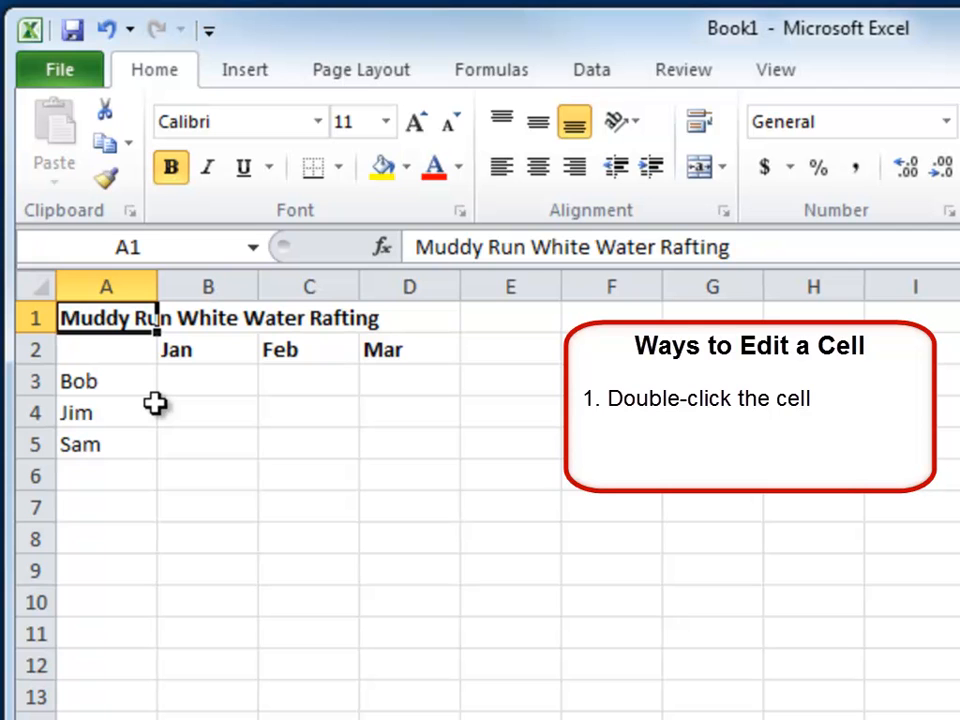
pyautogui.press('F2')
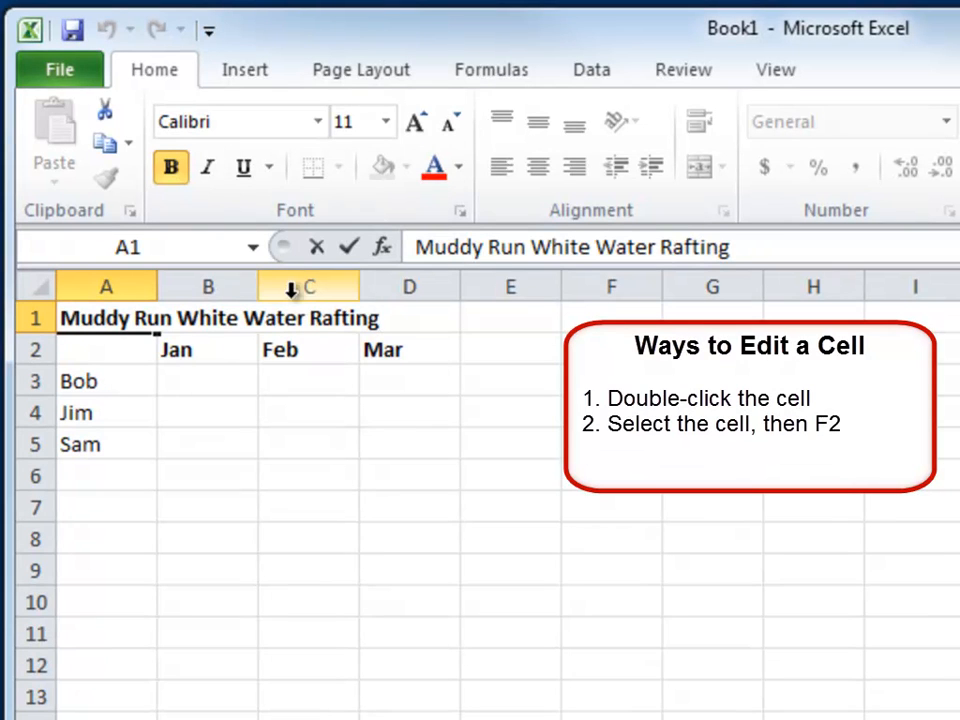
pyautogui.moveTo(298, 320); pyautogui.dragTo(183, 333)
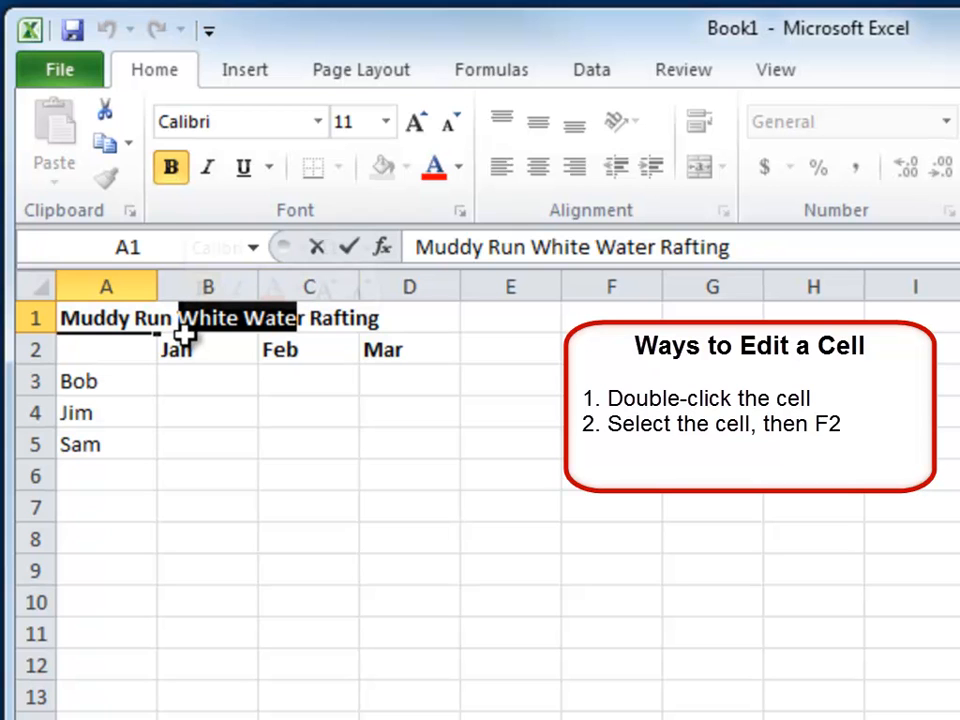
pyautogui.press('Escape')
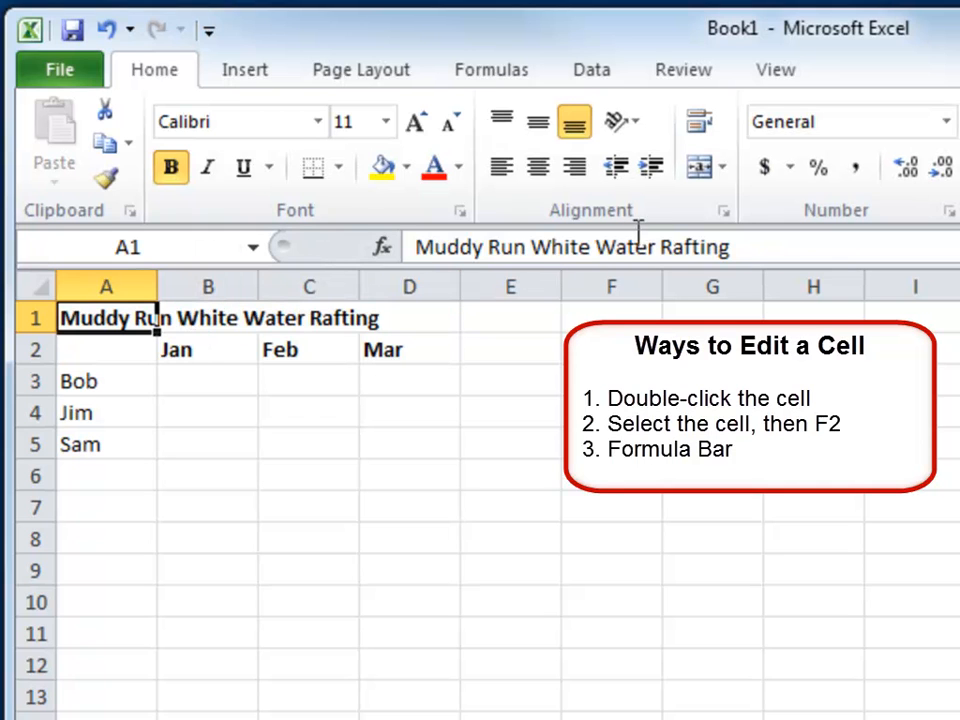
pyautogui.moveTo(655, 248); pyautogui.dragTo(529, 255)
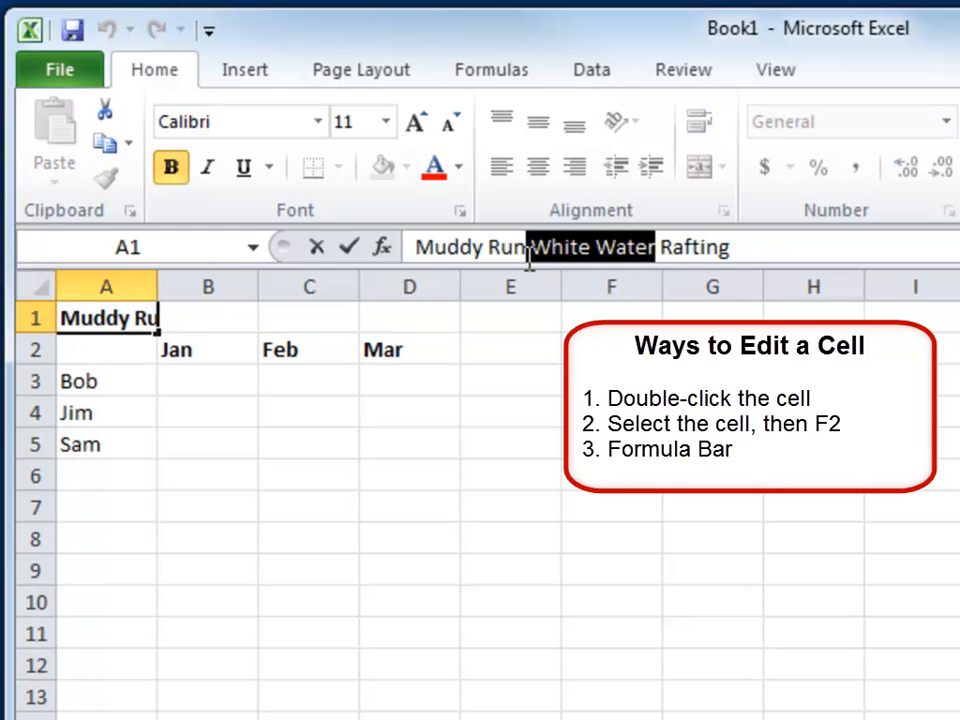
pyautogui.press('Escape')
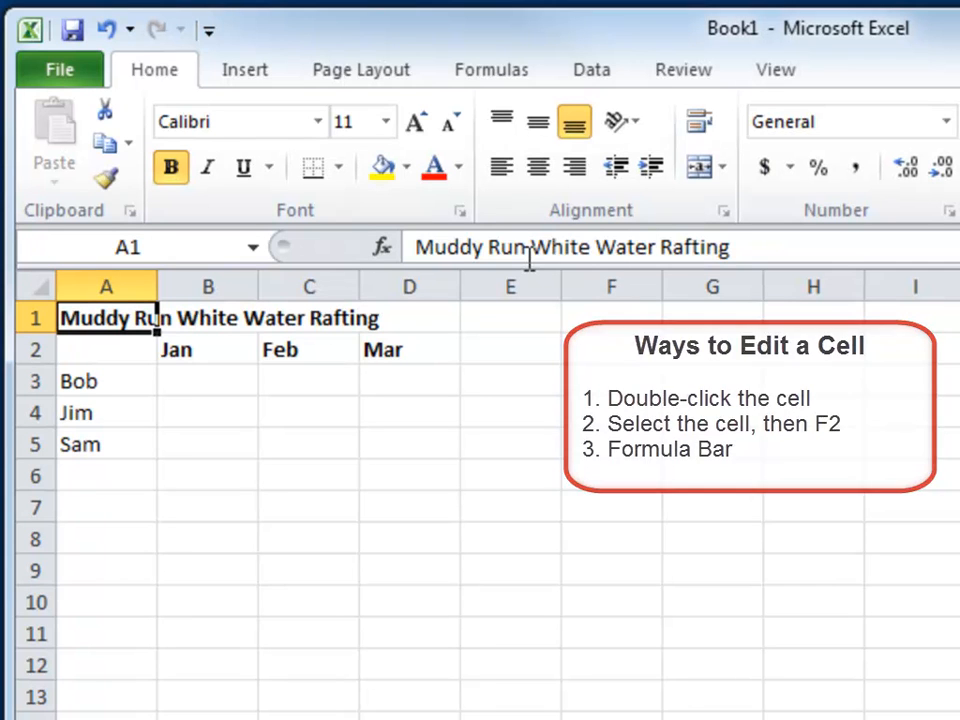
# Select White Water within the A1 title and look through the font sizes and fonts available for that text
pyautogui.press('F2')
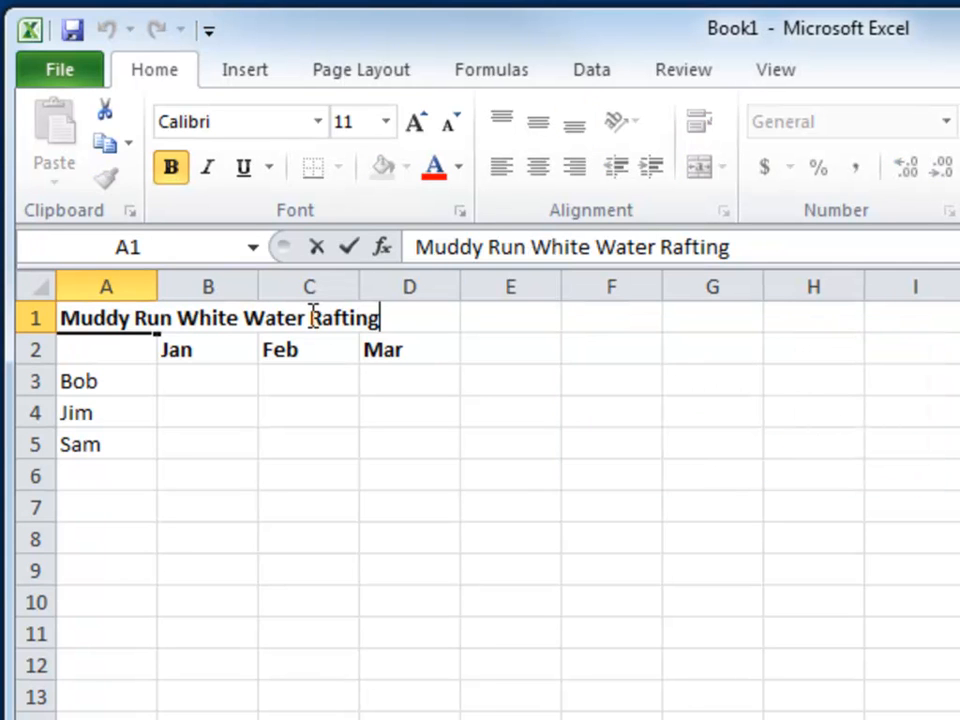
pyautogui.moveTo(305, 318); pyautogui.dragTo(188, 316)
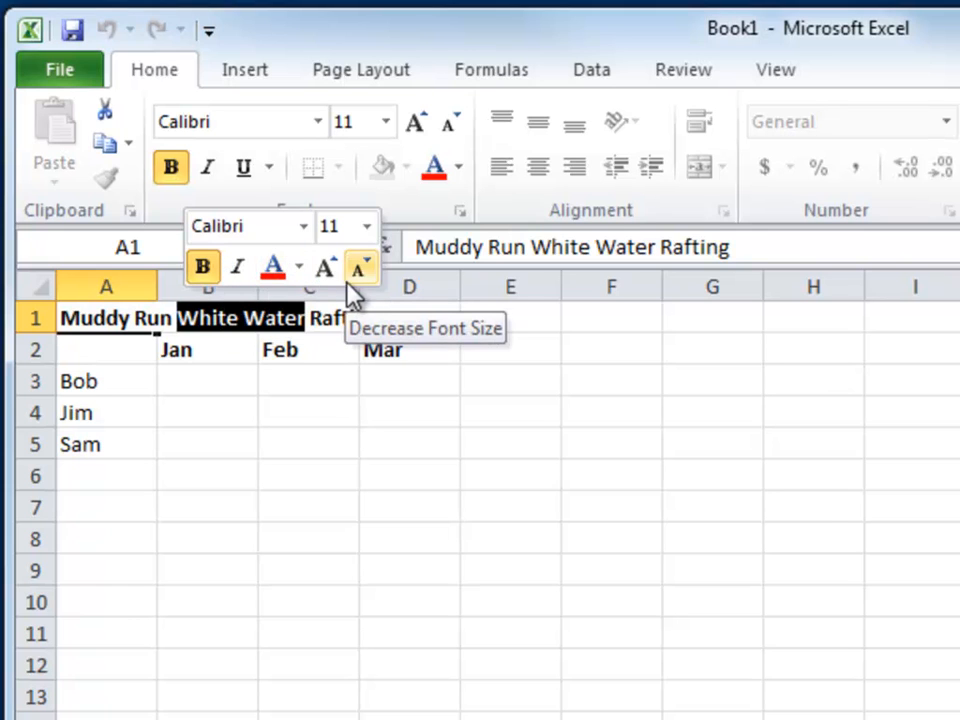
pyautogui.click(367, 230)
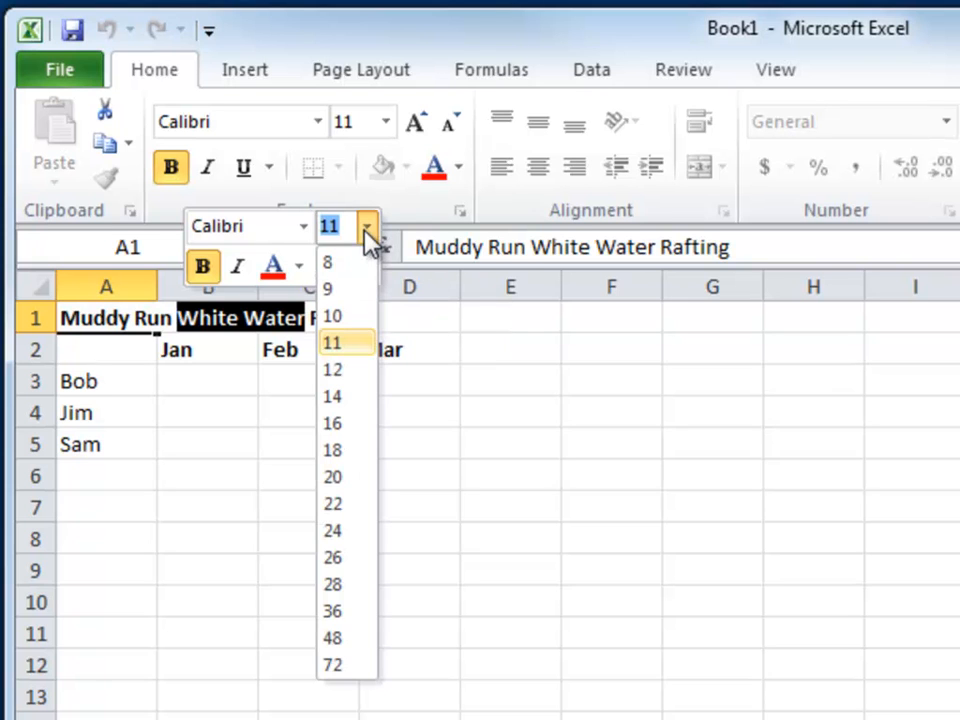
pyautogui.click(305, 228)
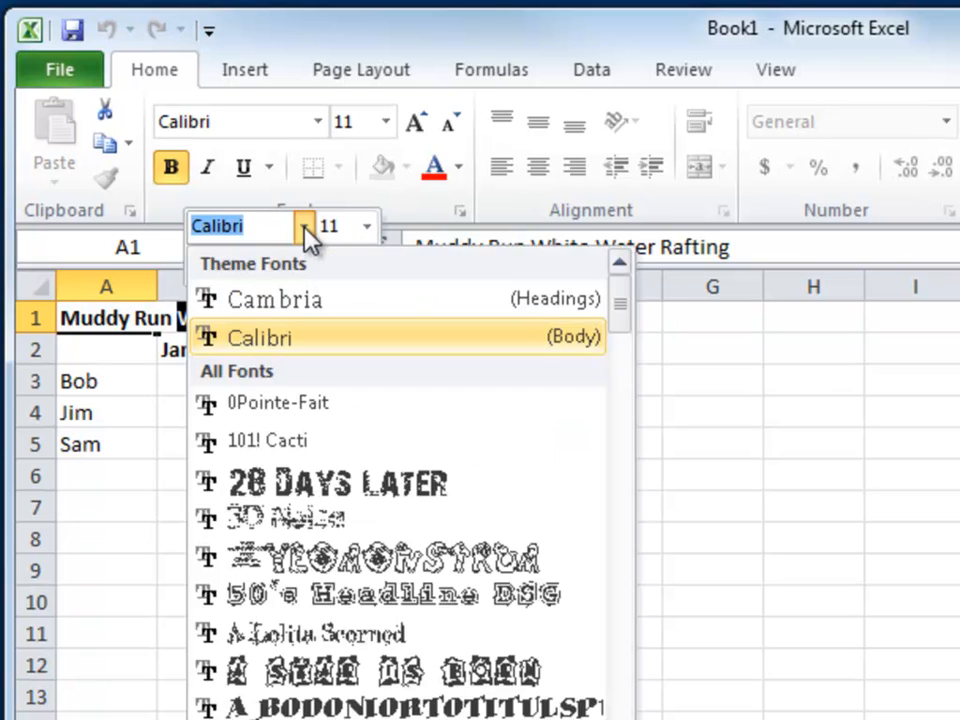
pyautogui.click(305, 230)
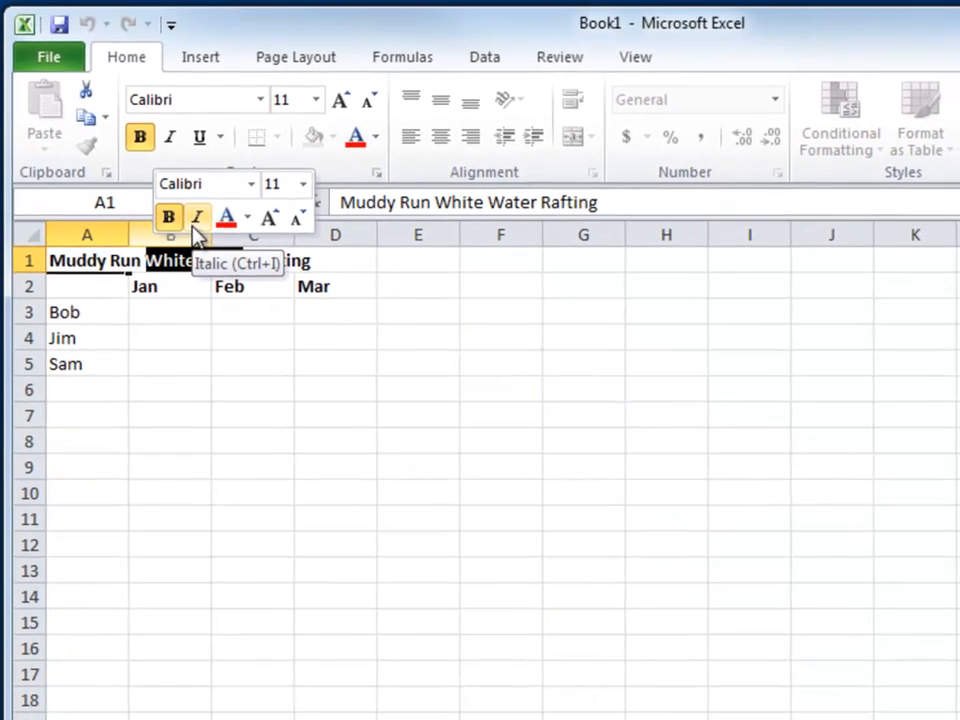
# Try entering asdasdasdas in cell E16 and selecting part of the text, cancelling the entry
pyautogui.click(411, 644)
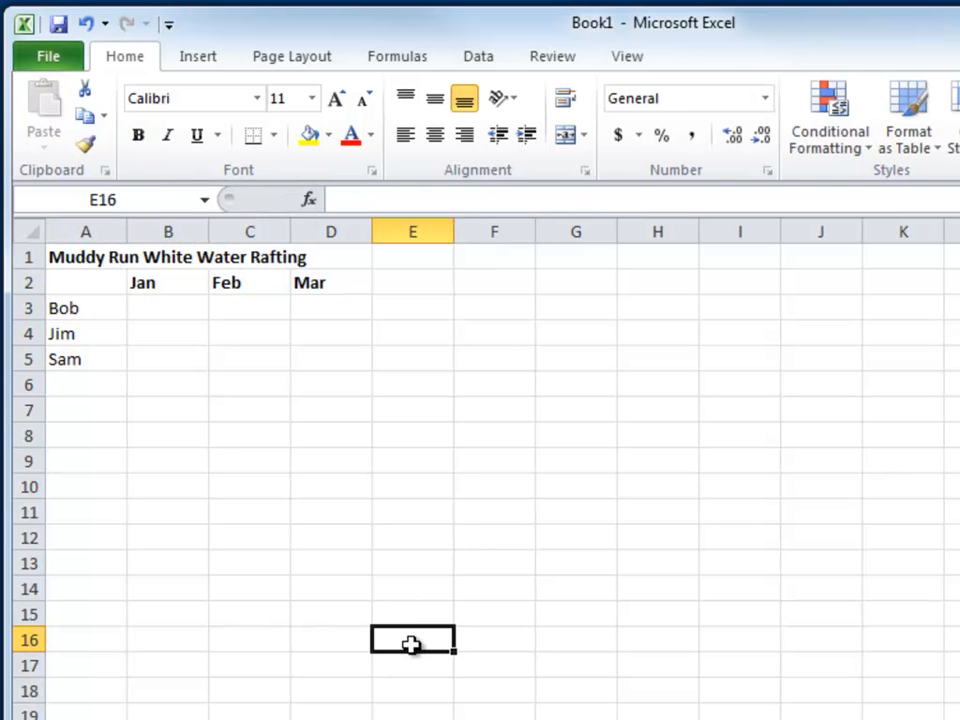
pyautogui.write('asdasdasdas')
pyautogui.moveTo(437, 640); pyautogui.dragTo(392, 640)
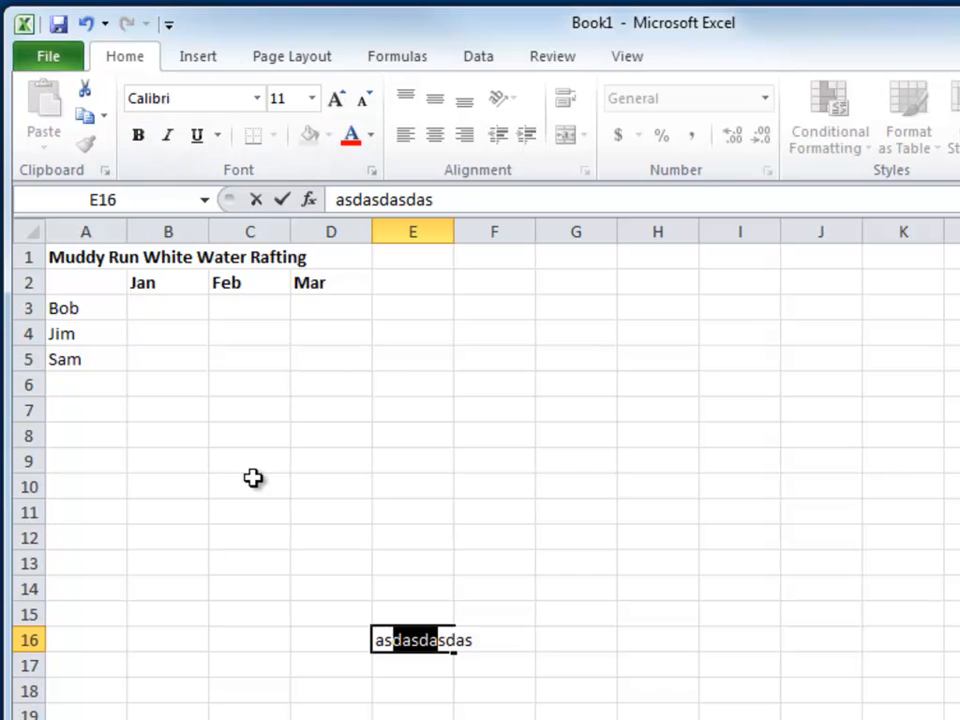
pyautogui.press('Escape')
# Fill the month heading cells B2 to D2 with yellow
pyautogui.click(172, 283)
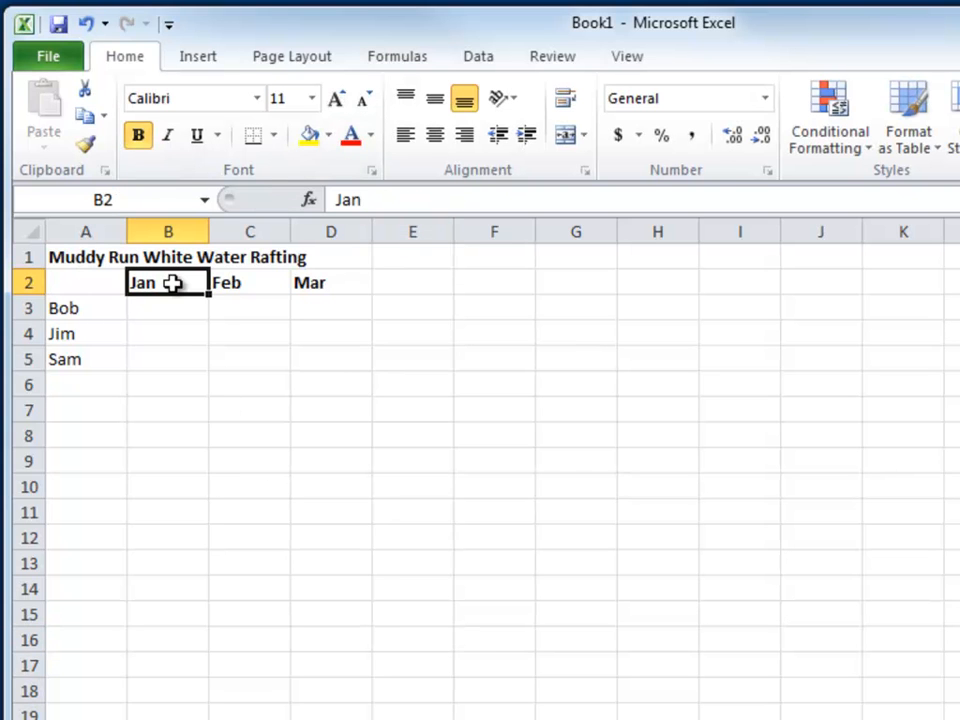
pyautogui.moveTo(189, 281); pyautogui.dragTo(328, 285)
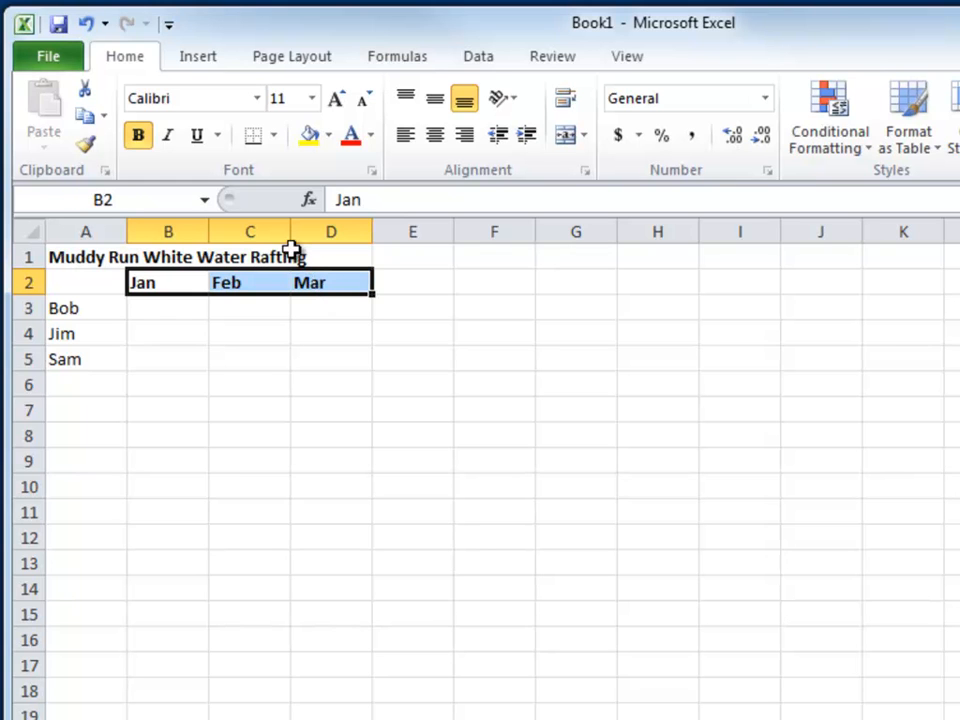
pyautogui.click(310, 140)
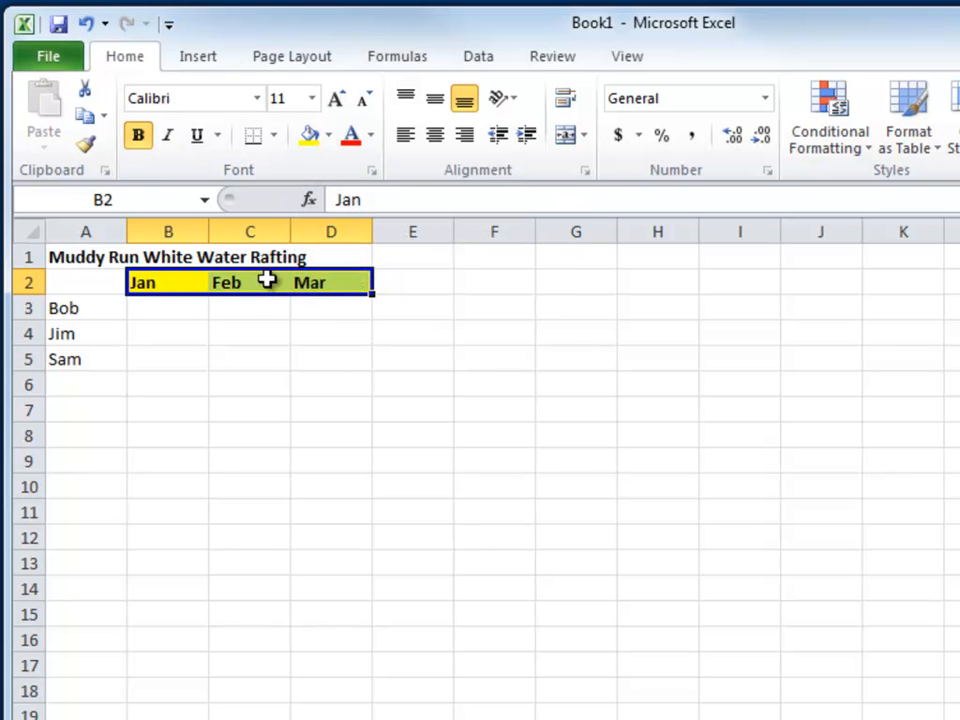
pyautogui.click(184, 310)
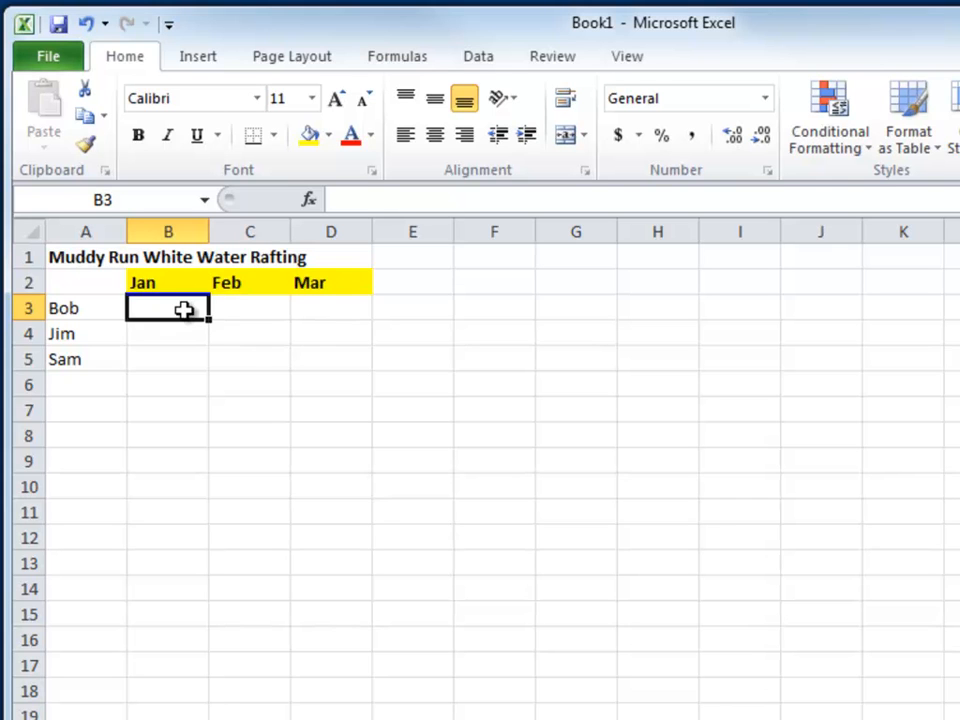
# Delete the contents of the month headings in B2:D2, and test entering sdsdfsdf in B2, cancelling the entry
pyautogui.moveTo(159, 285); pyautogui.dragTo(297, 293)
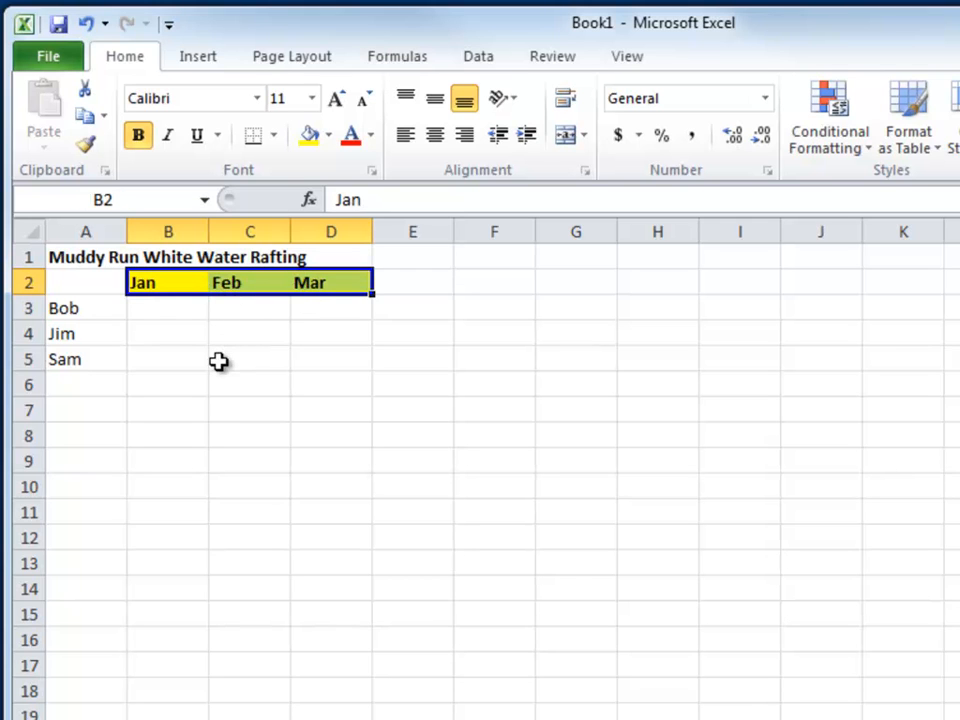
pyautogui.press('Delete')
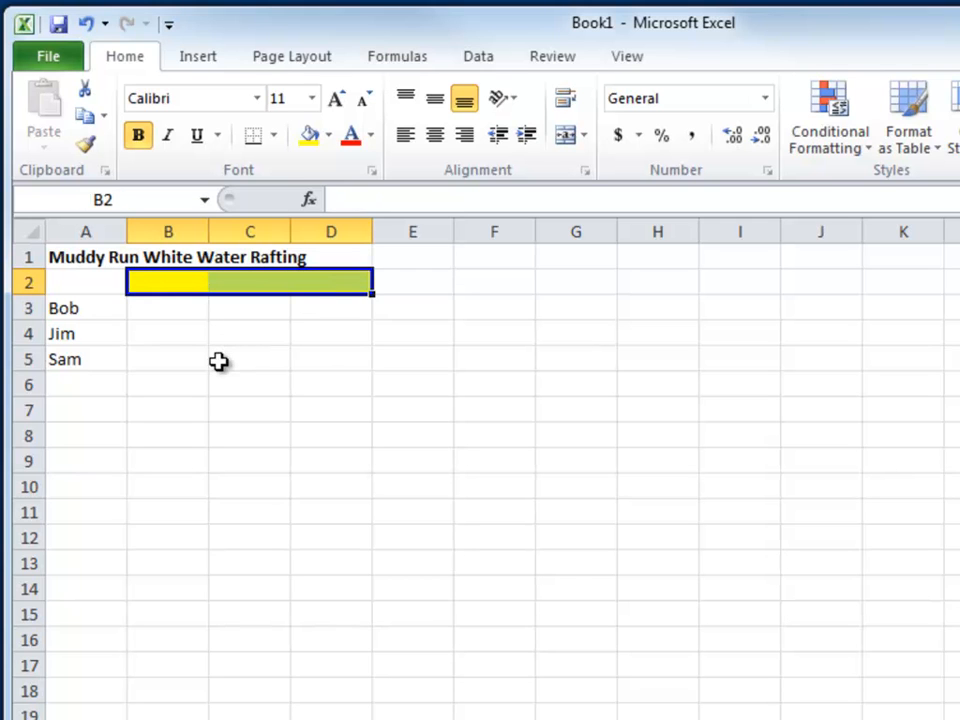
pyautogui.click(171, 317)
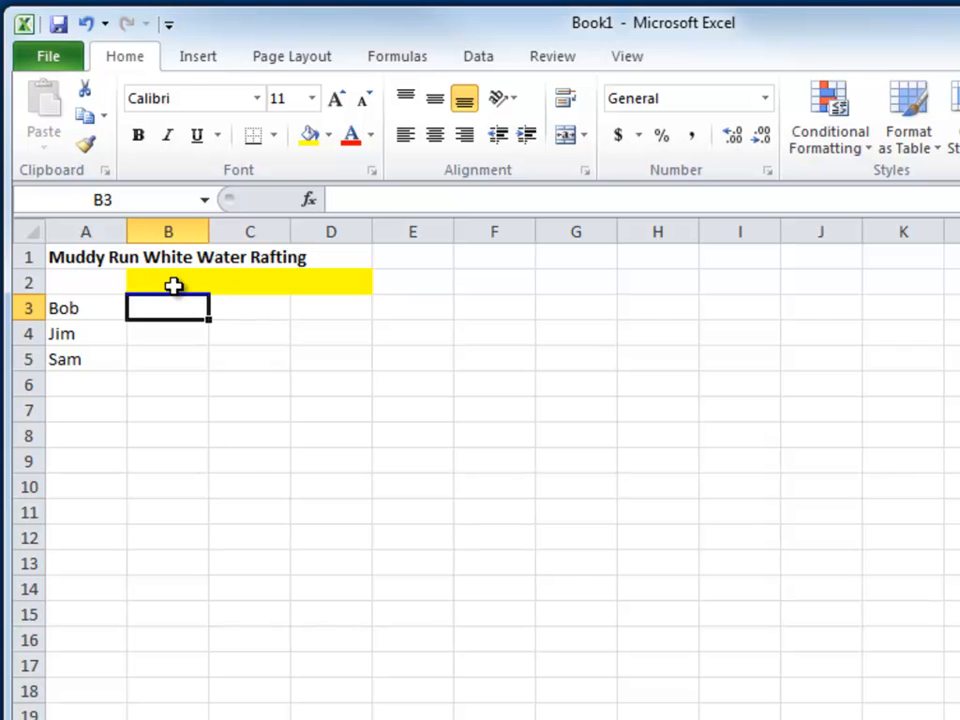
pyautogui.click(173, 286)
pyautogui.hotkey('ctrl', 'b')
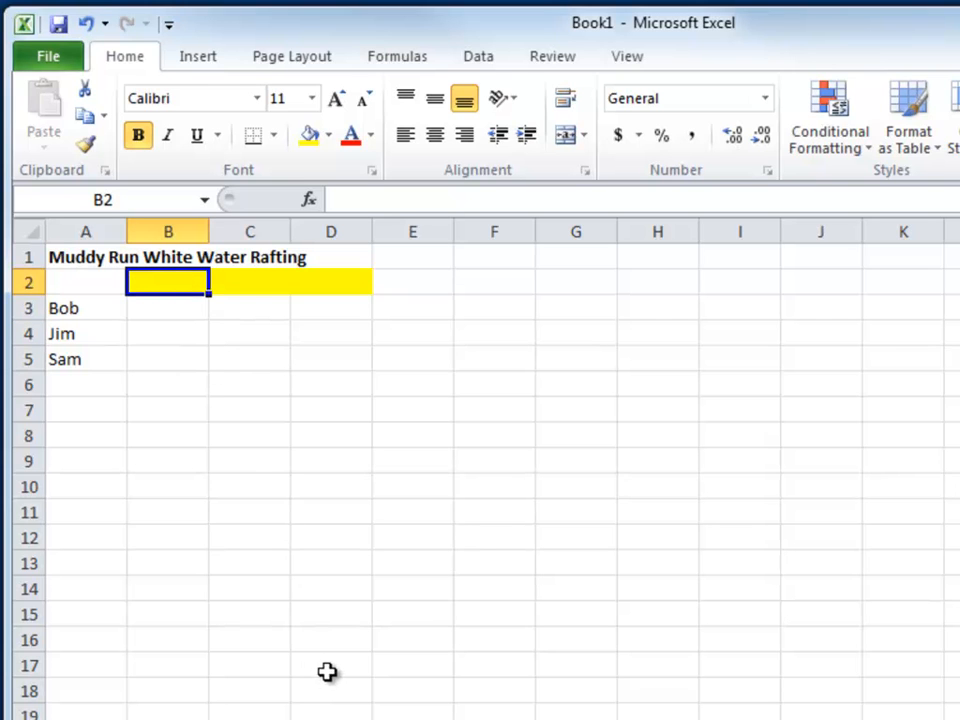
pyautogui.write('sdsdfsdf')
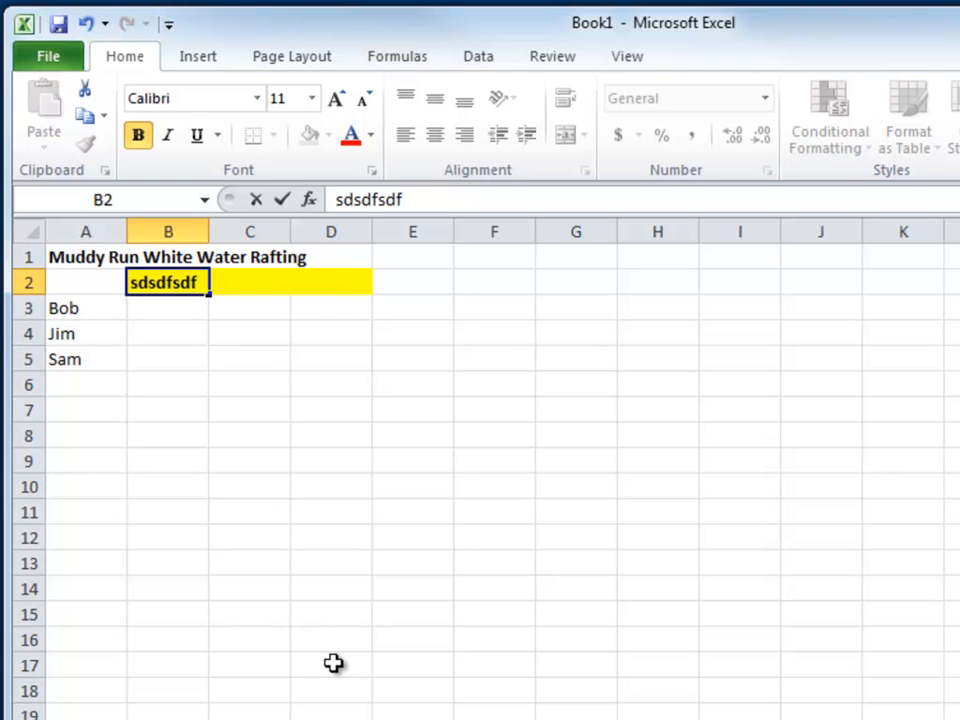
pyautogui.press('Escape')
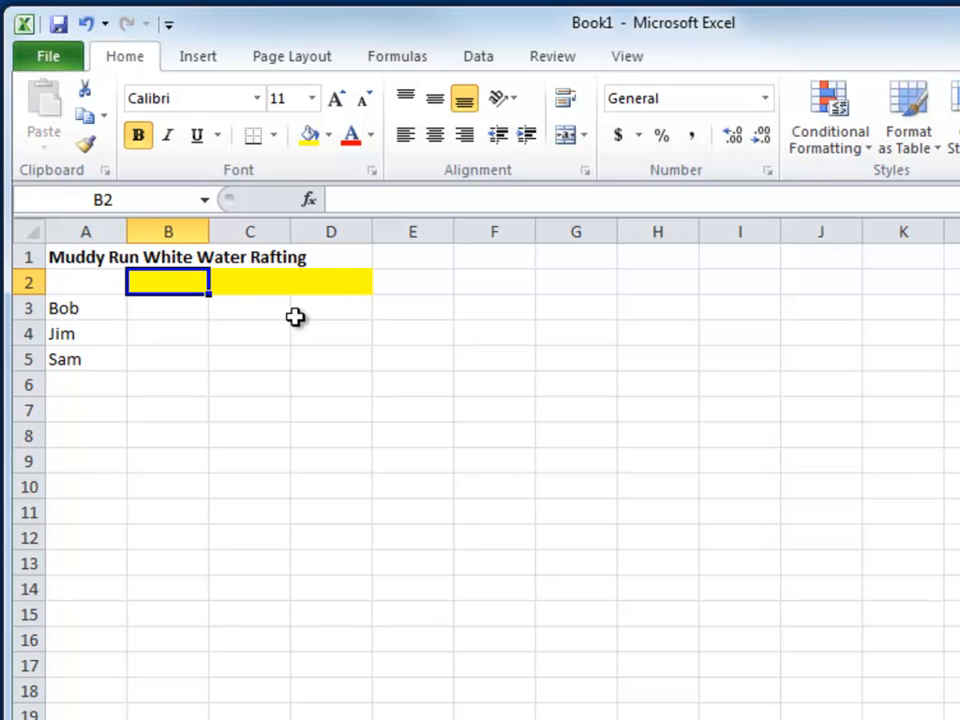
# Clear the formats of cells B2:D2, and test entering dsfdfsd in B2, cancelling the entry
pyautogui.moveTo(184, 281); pyautogui.dragTo(343, 290)
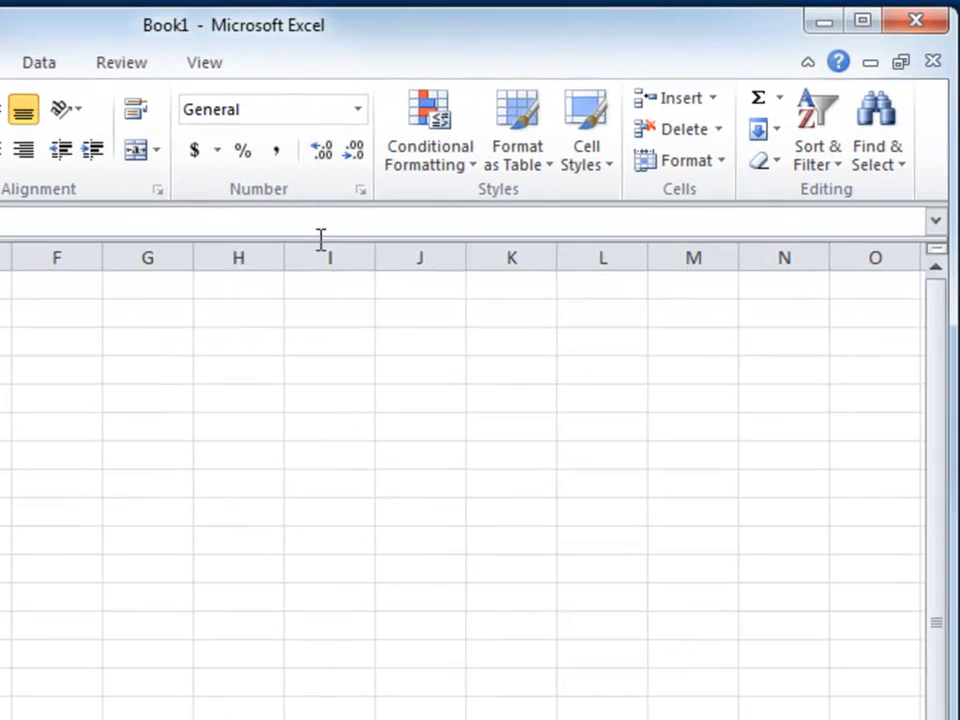
pyautogui.click(770, 176)
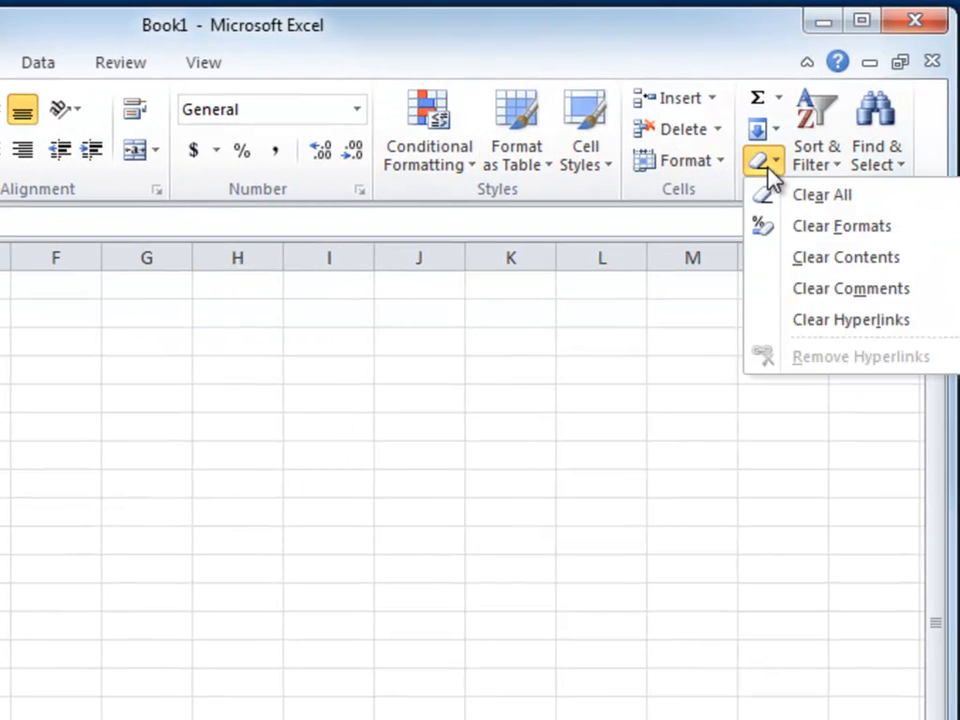
pyautogui.click(800, 230)
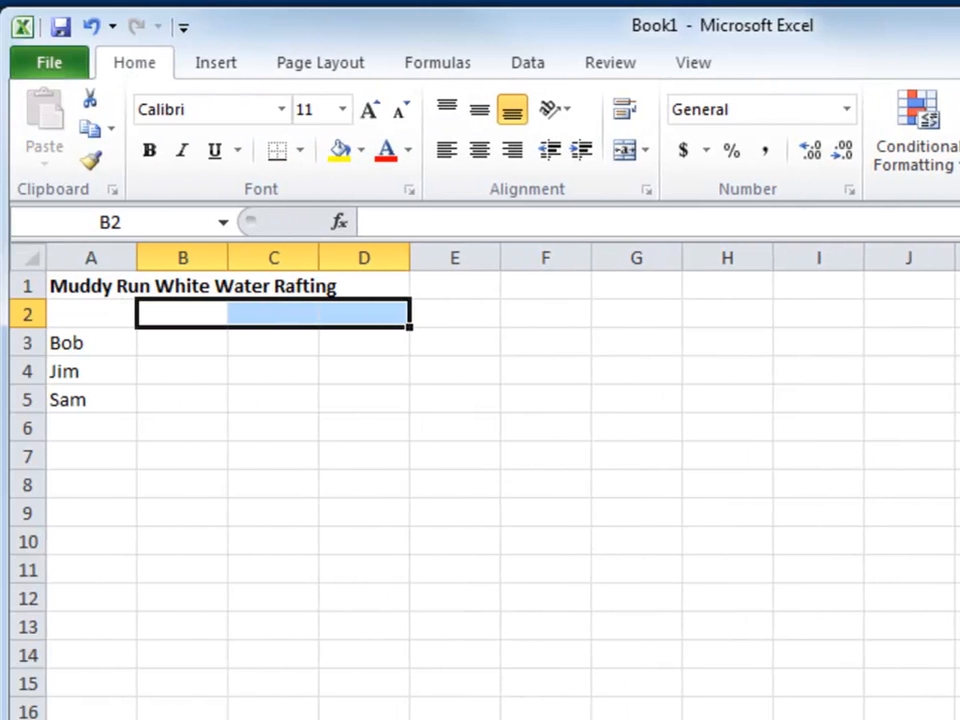
pyautogui.click(181, 315)
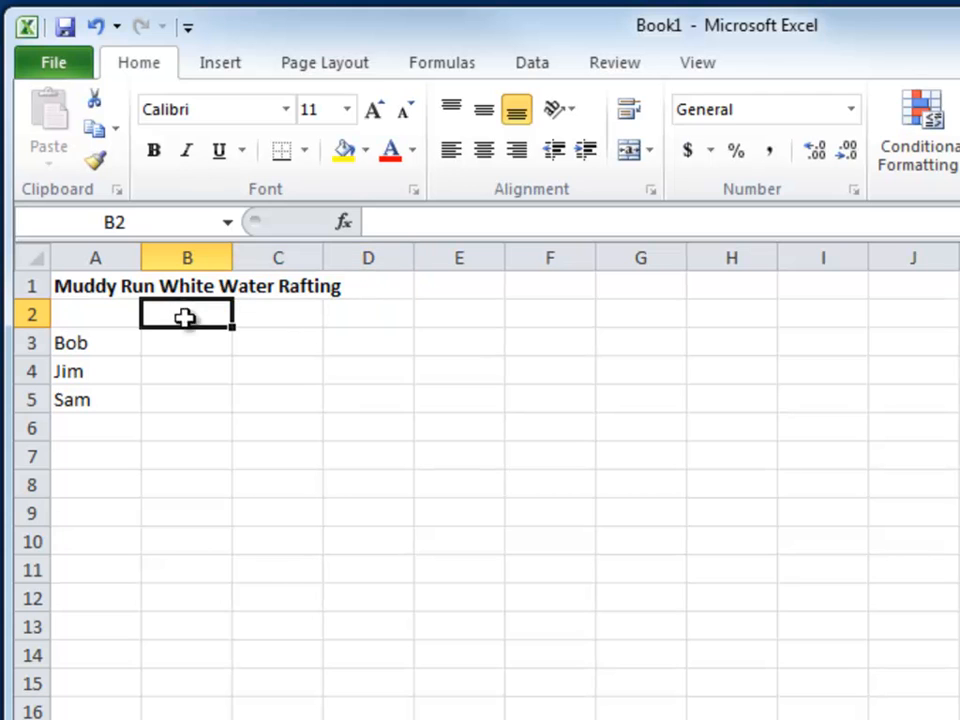
pyautogui.write('dsfdfsd')
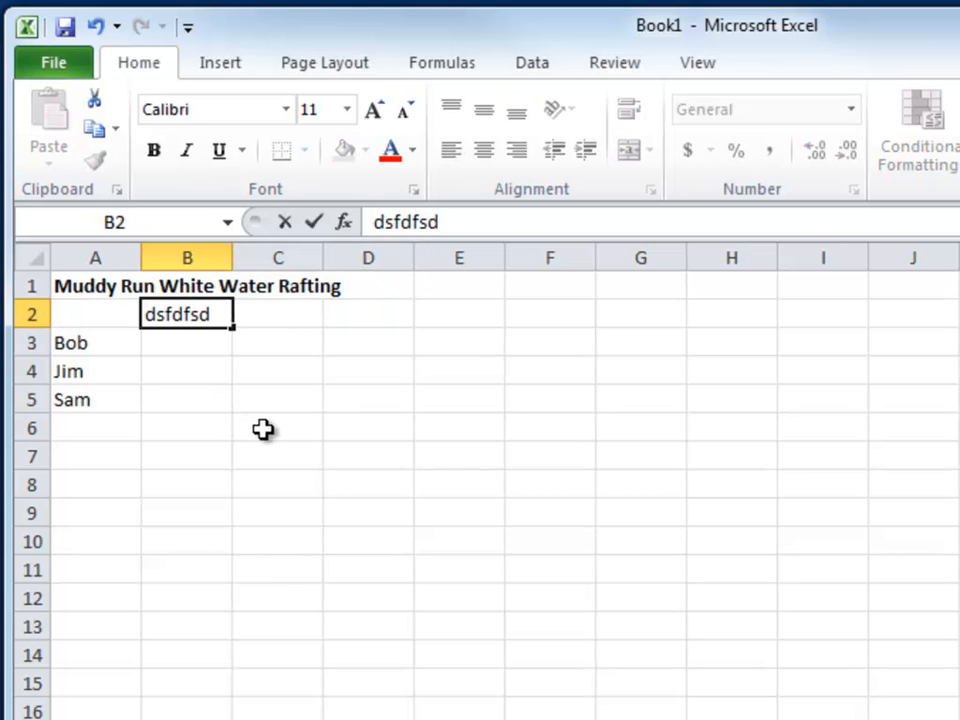
pyautogui.press('Escape')
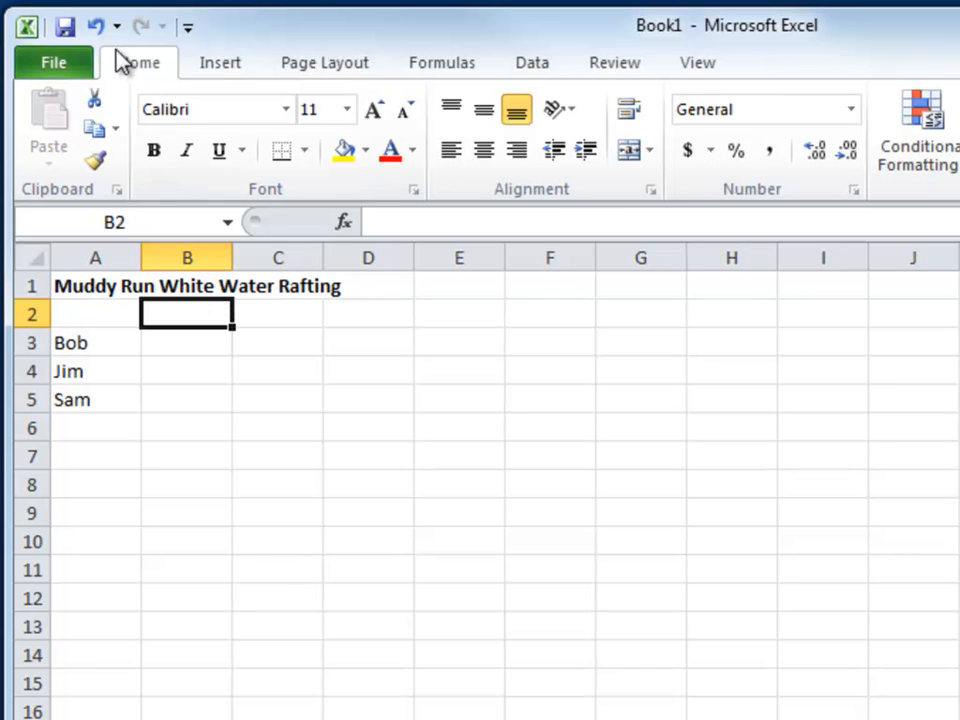
# Undo the format clearing and the deletion of the month headings, and clear only the formats of B2:D2
pyautogui.click(96, 27)
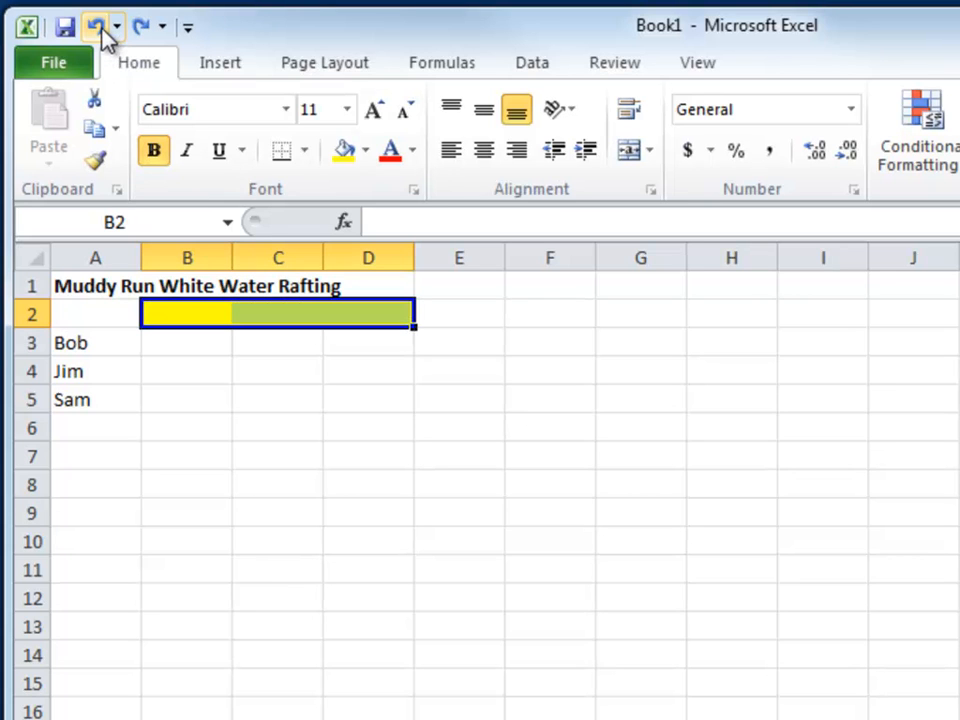
pyautogui.click(96, 27)
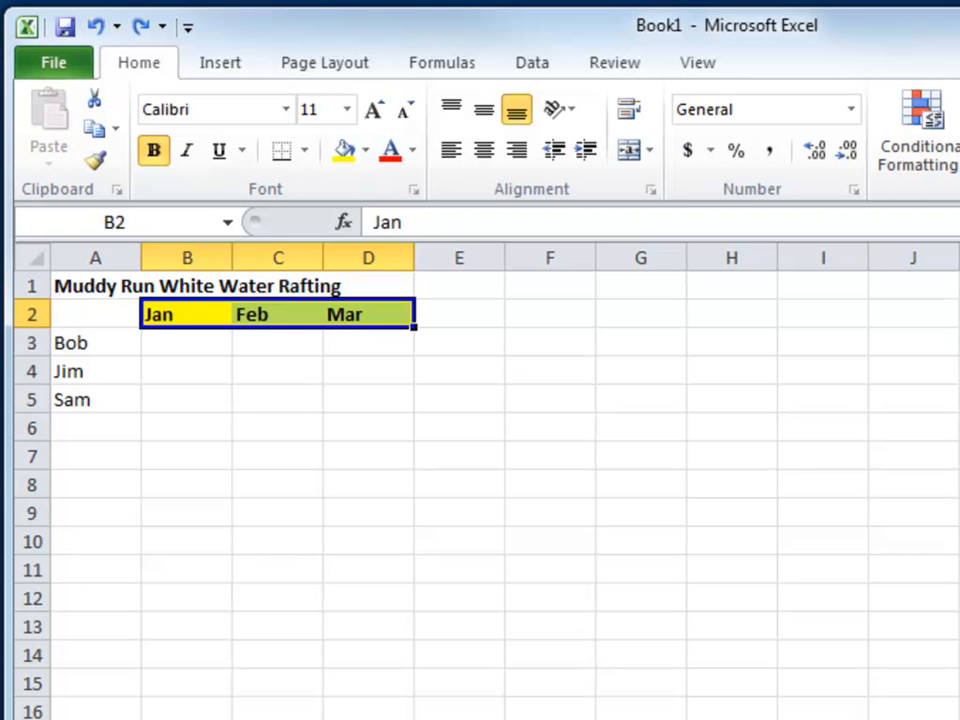
pyautogui.click(510, 161)
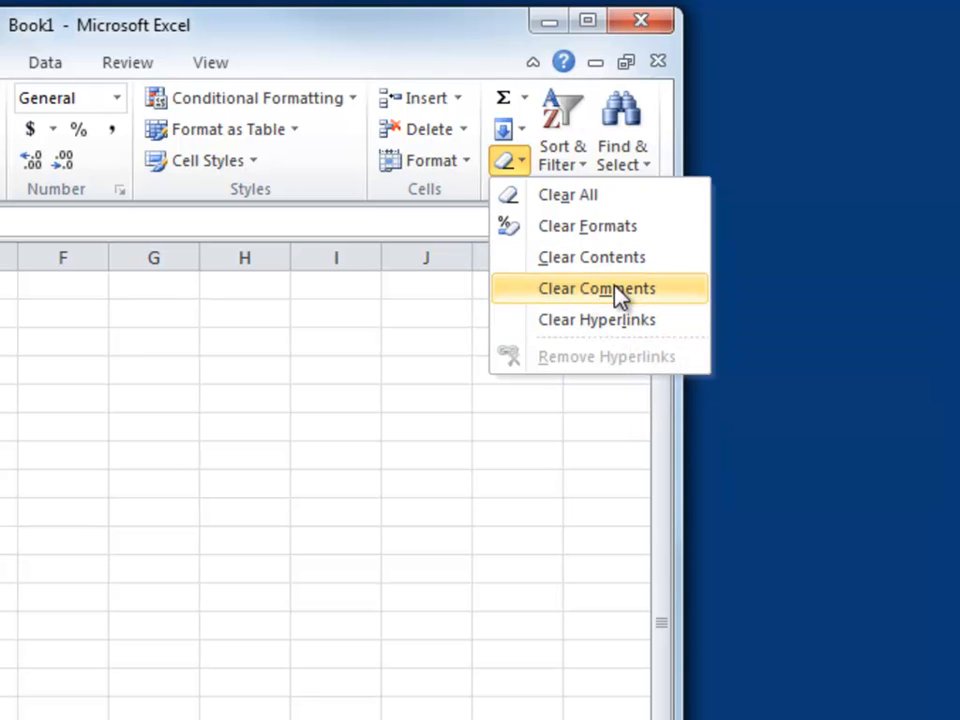
pyautogui.click(492, 62)
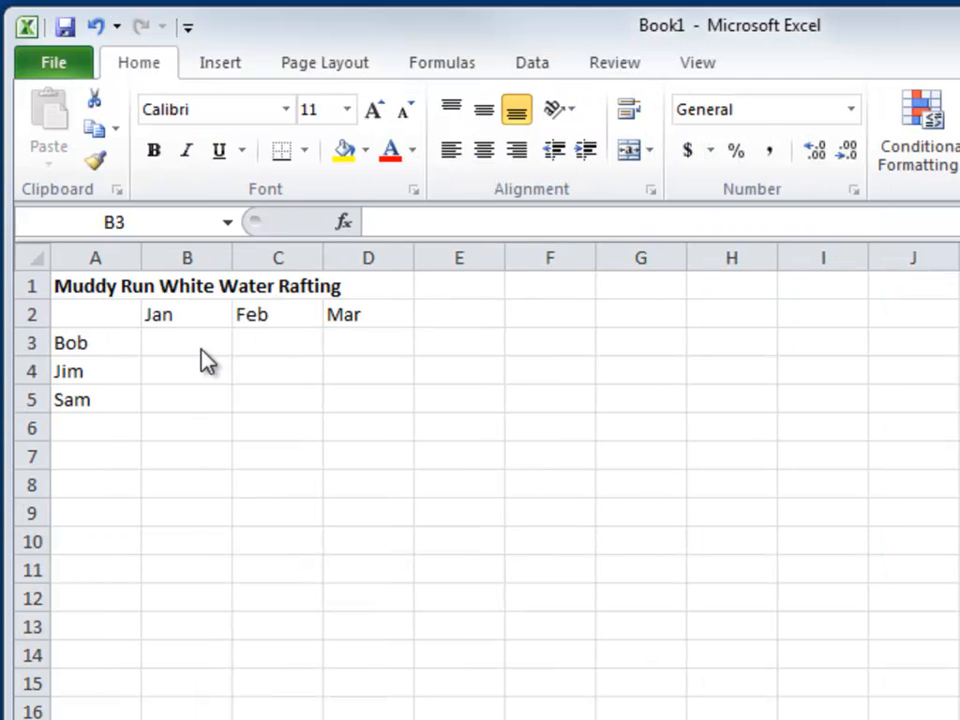
# Move the active cell step by step from C4 to E6 and up to E4, and select a block from B4 and range D4:G13
pyautogui.click(274, 379)
pyautogui.click(273, 378)
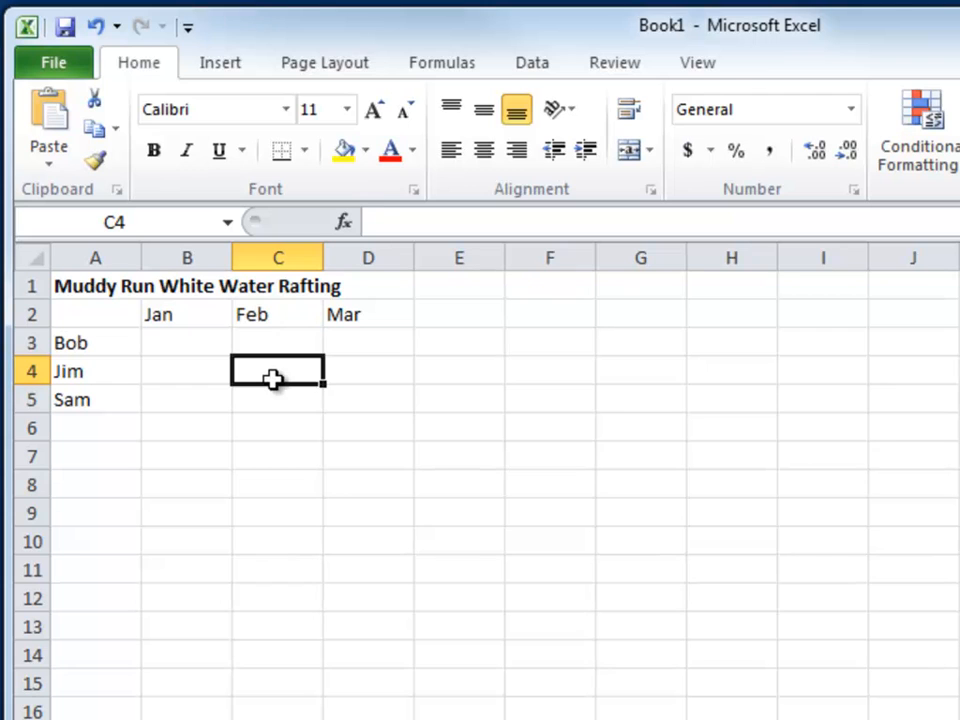
pyautogui.press('Down')
pyautogui.press('Down')
pyautogui.press('Right')
pyautogui.press('Right')
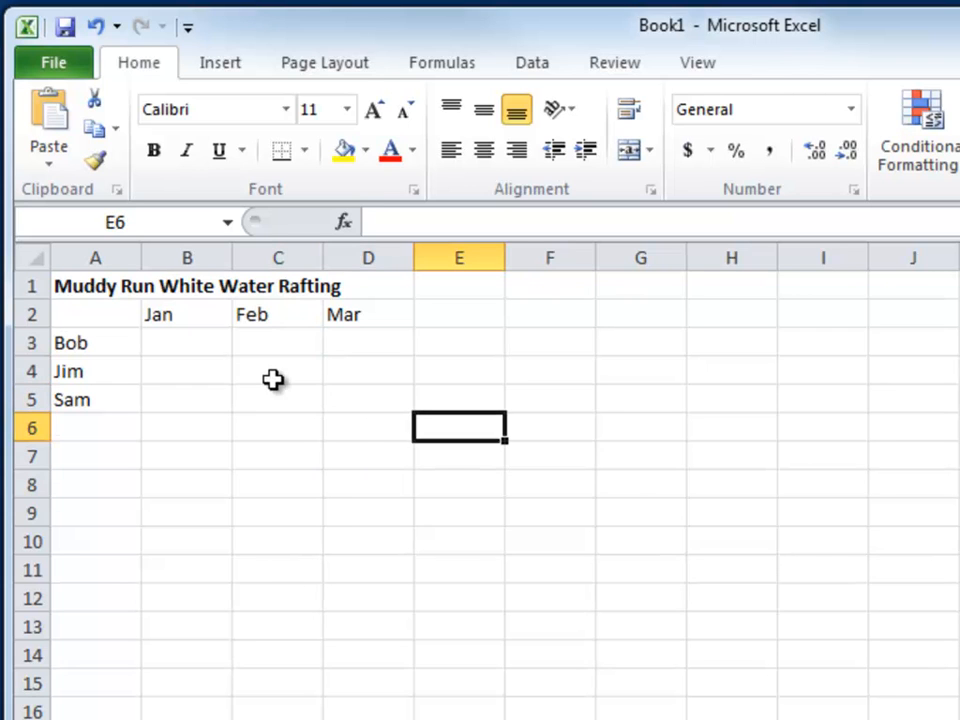
pyautogui.press('Up')
pyautogui.press('Up')
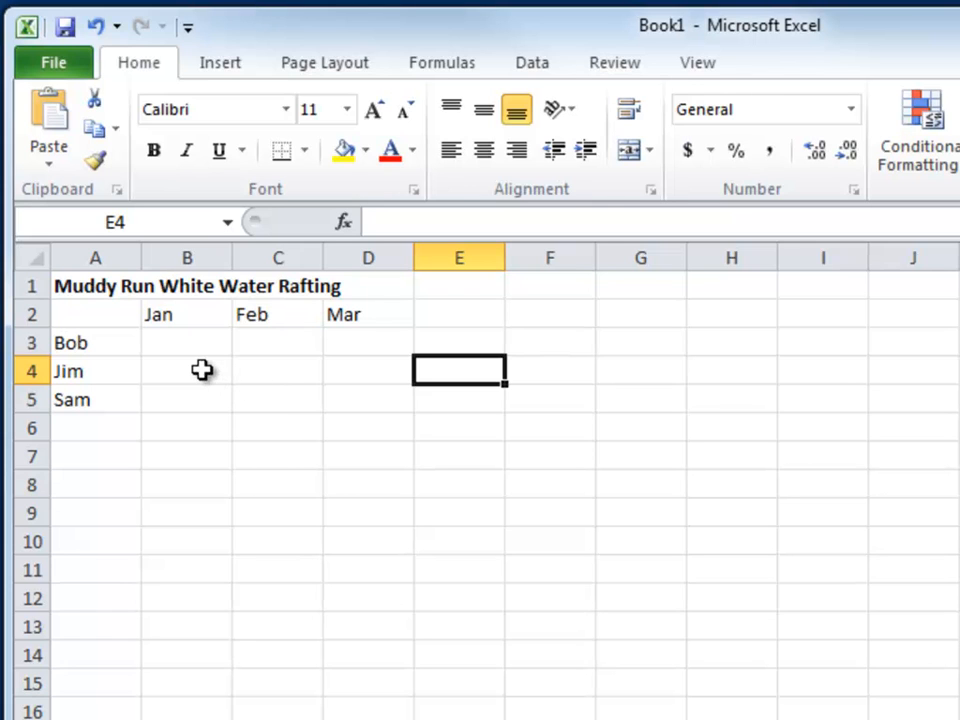
pyautogui.moveTo(202, 370); pyautogui.dragTo(320, 459)
pyautogui.moveTo(356, 378); pyautogui.dragTo(643, 636)
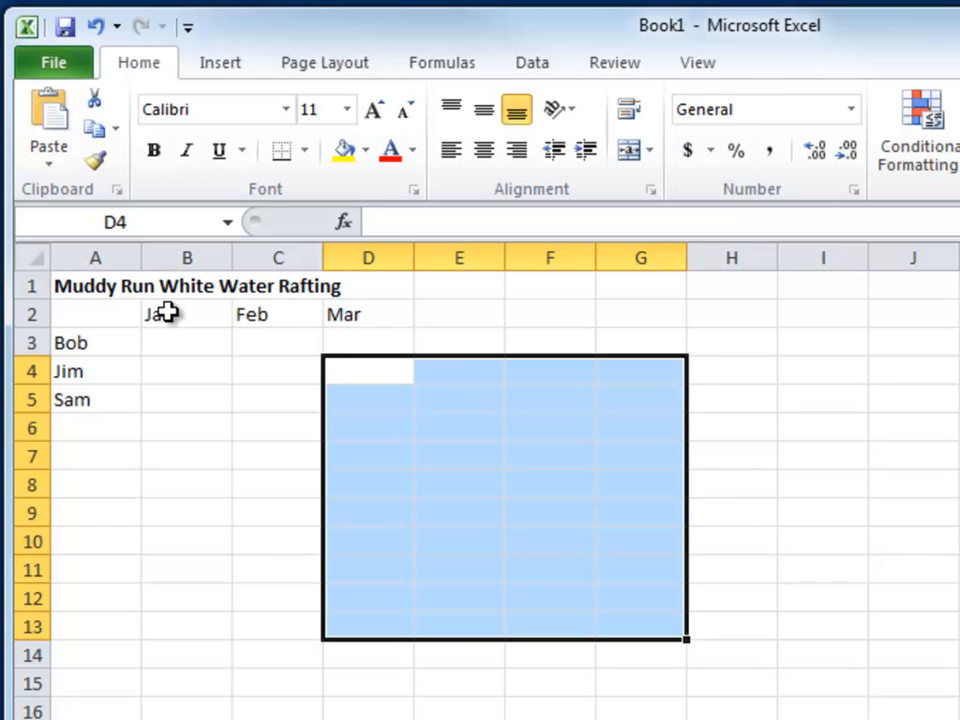
# Make the month headings in B2:D2 bold and the row names in A3:A5 italic
pyautogui.moveTo(165, 316); pyautogui.dragTo(337, 319)
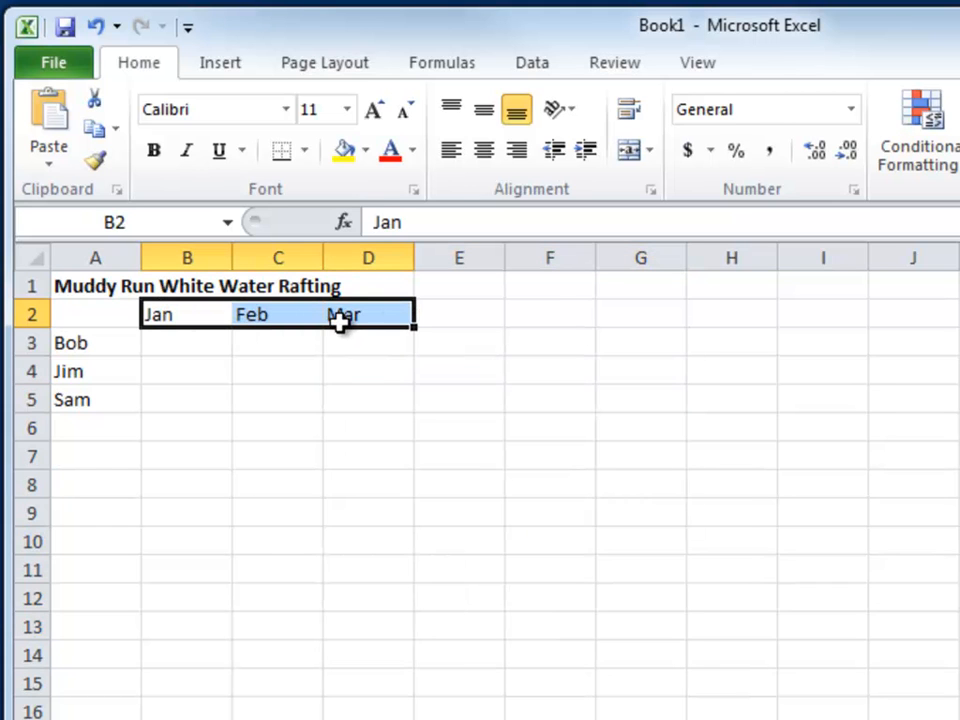
pyautogui.click(155, 152)
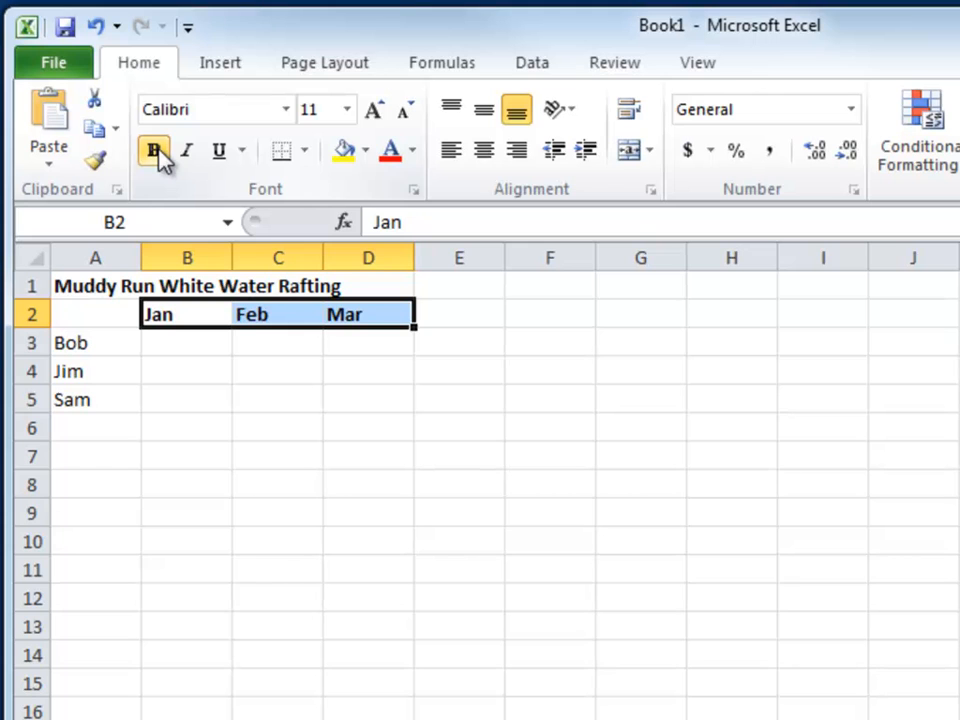
pyautogui.click(75, 343)
pyautogui.moveTo(75, 343); pyautogui.dragTo(72, 398)
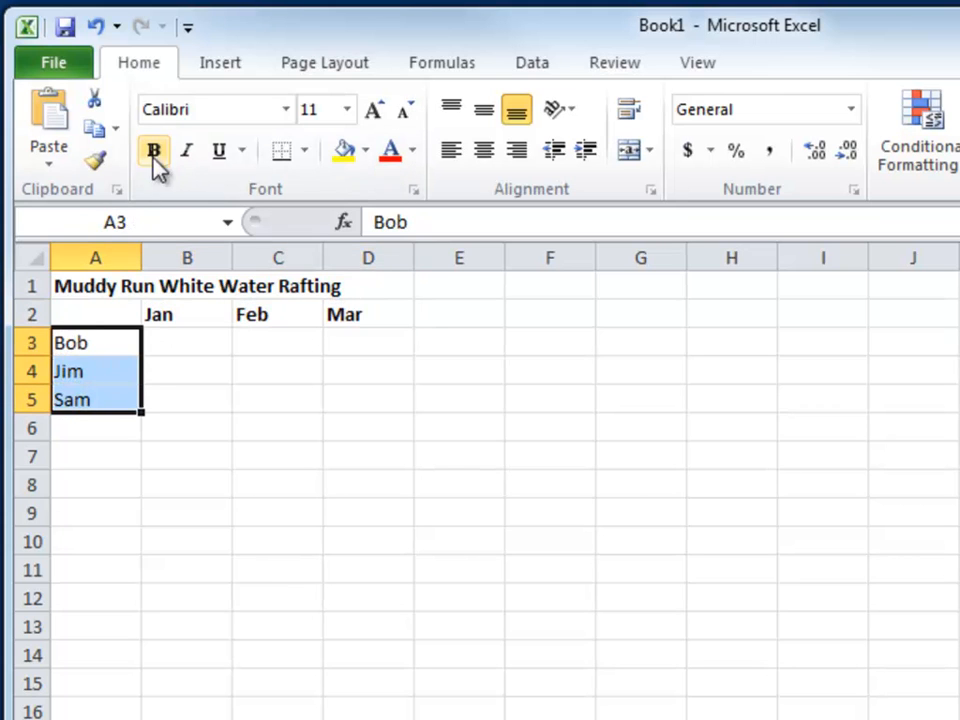
pyautogui.click(190, 158)
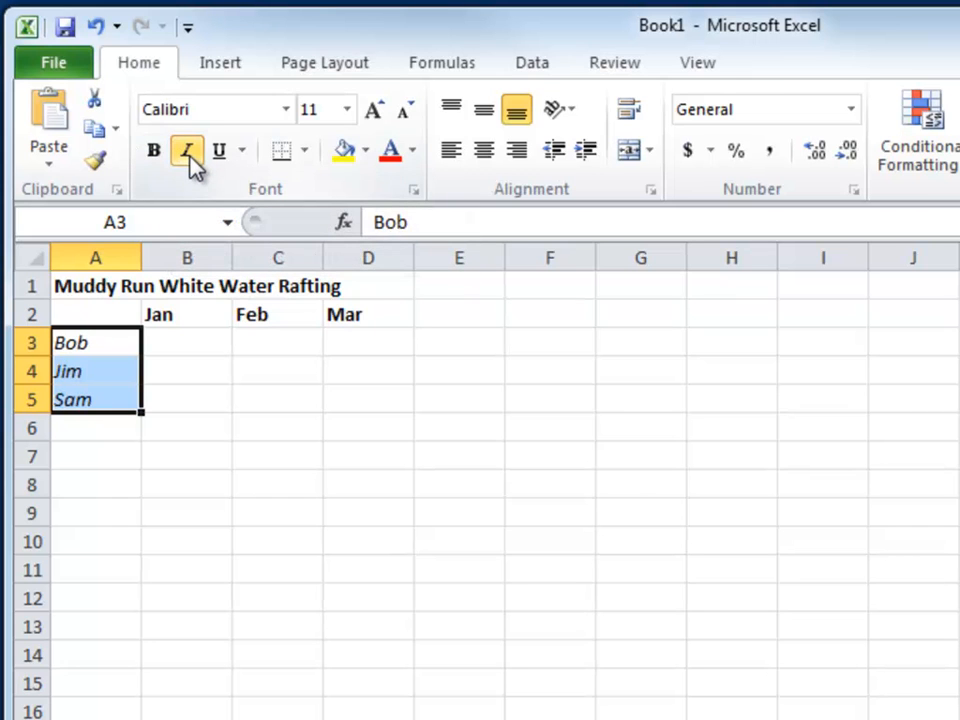
# Practise selecting blocks of cells: B3:E14, B3:E7 and B4:E8, and return to cell B4
pyautogui.moveTo(187, 343); pyautogui.dragTo(471, 660)
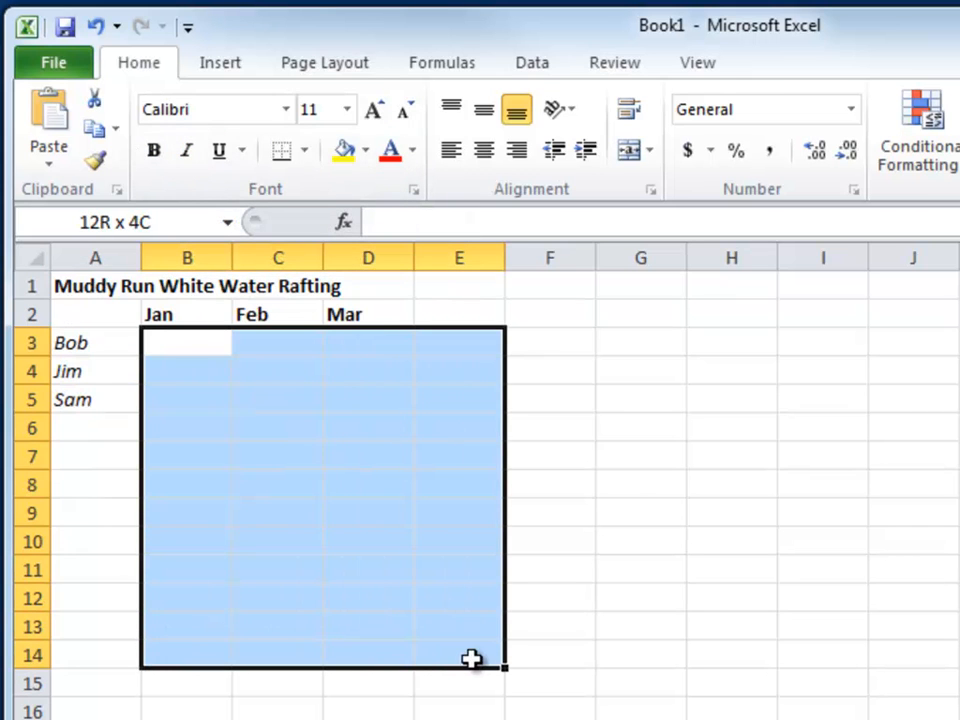
pyautogui.click(183, 344)
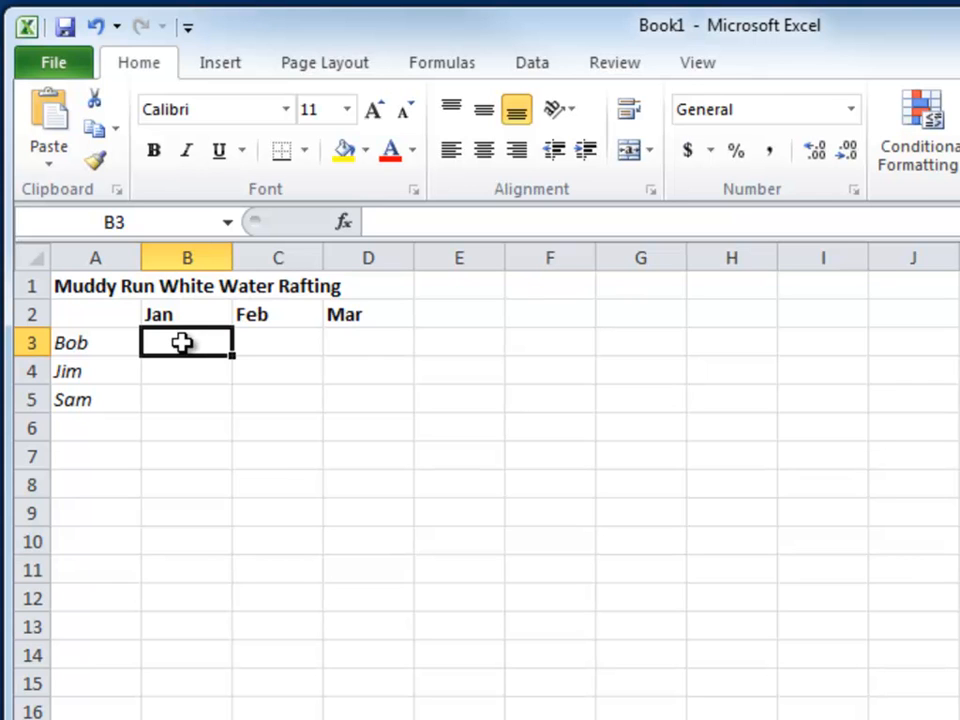
pyautogui.keyDown('shift'); pyautogui.click(463, 455); pyautogui.keyUp('shift')
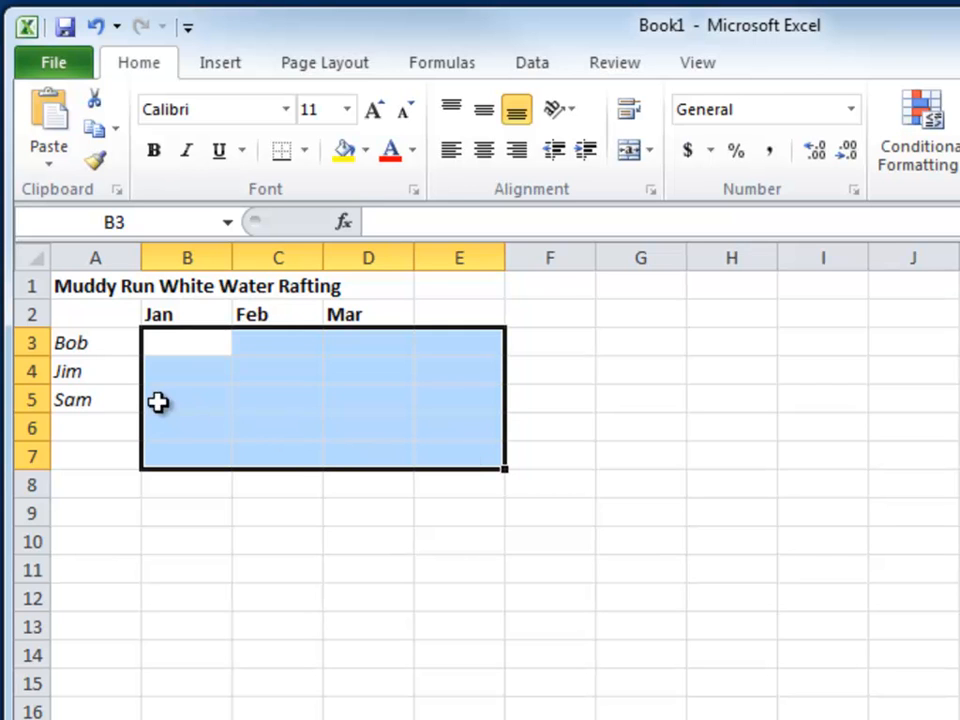
pyautogui.click(160, 370)
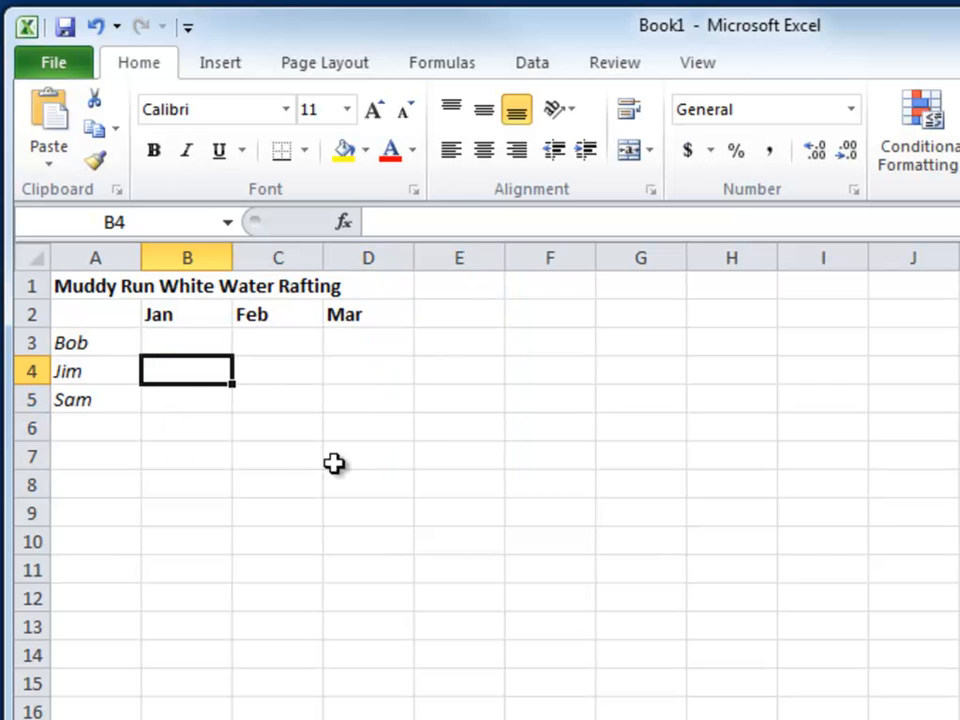
pyautogui.keyDown('shift'); pyautogui.click(441, 488); pyautogui.keyUp('shift')
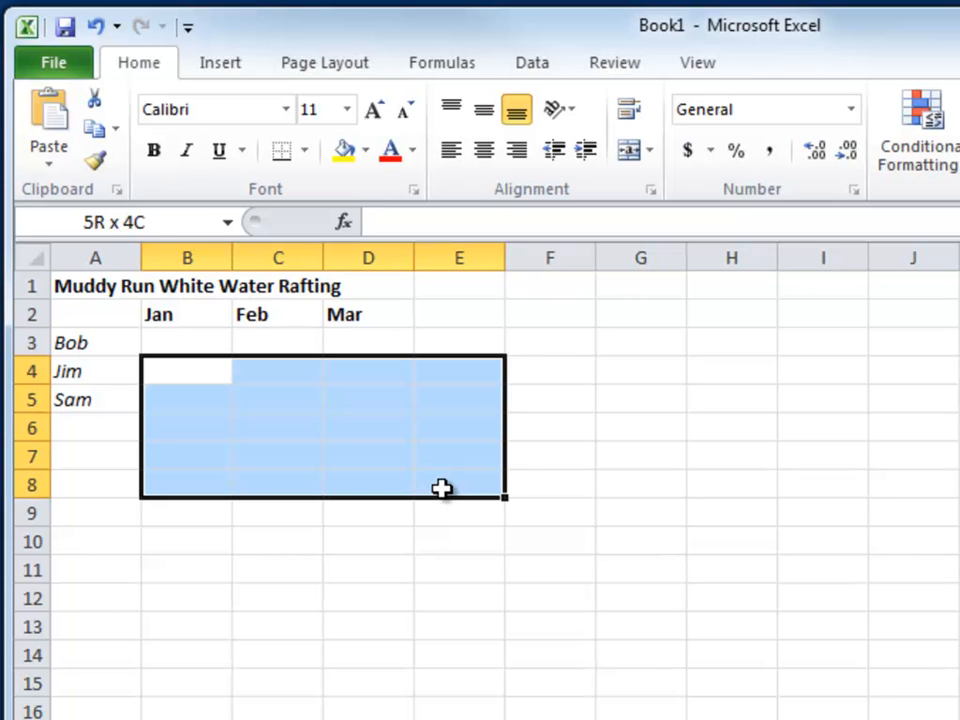
pyautogui.click(160, 372)
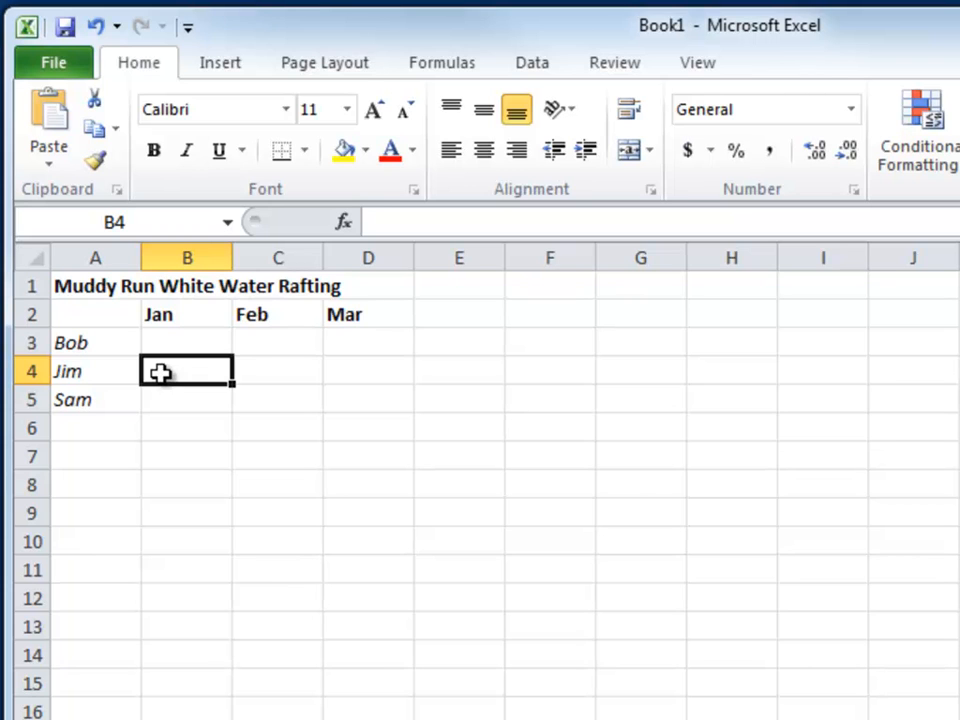
# Fill the nonadjacent ranges B4:E4, B6:E6, B8:E8 and B10:E10 with the green theme color, and undo the fill
pyautogui.moveTo(160, 372); pyautogui.dragTo(484, 373)
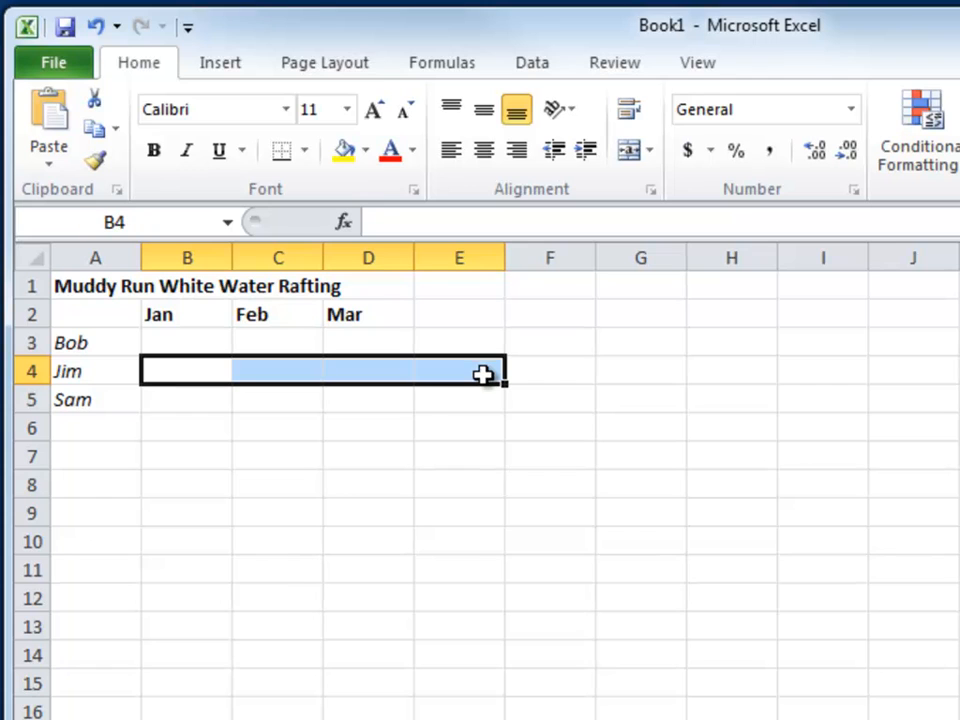
pyautogui.keyDown('ctrl'); pyautogui.moveTo(178, 434); pyautogui.dragTo(429, 435); pyautogui.keyUp('ctrl')
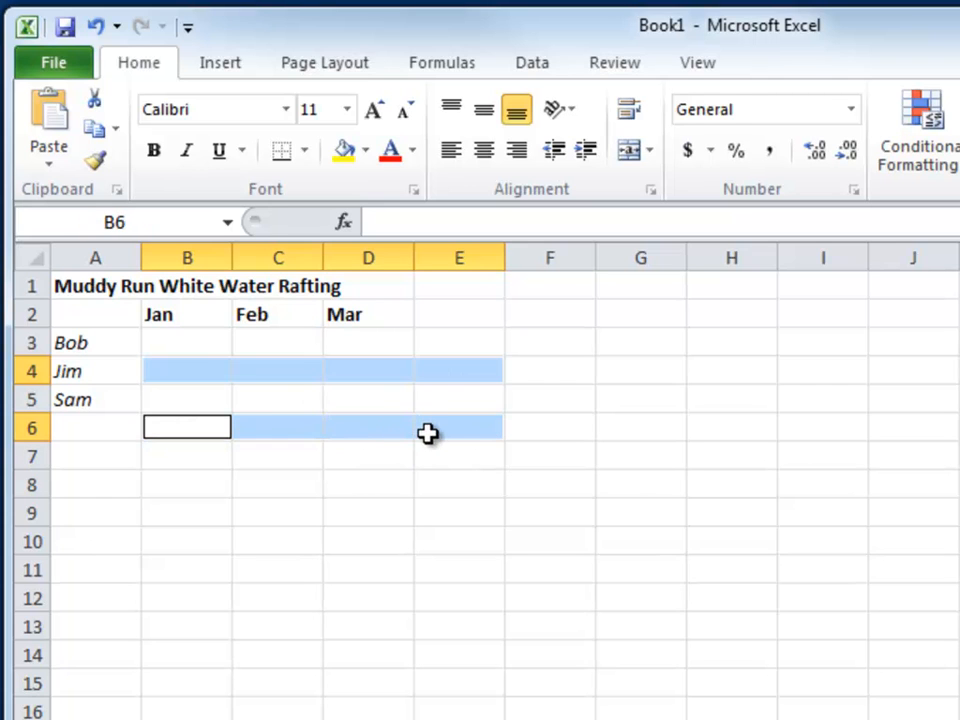
pyautogui.keyDown('ctrl'); pyautogui.moveTo(215, 483); pyautogui.dragTo(434, 480); pyautogui.keyUp('ctrl')
pyautogui.keyDown('ctrl'); pyautogui.moveTo(178, 538); pyautogui.dragTo(441, 553); pyautogui.keyUp('ctrl')
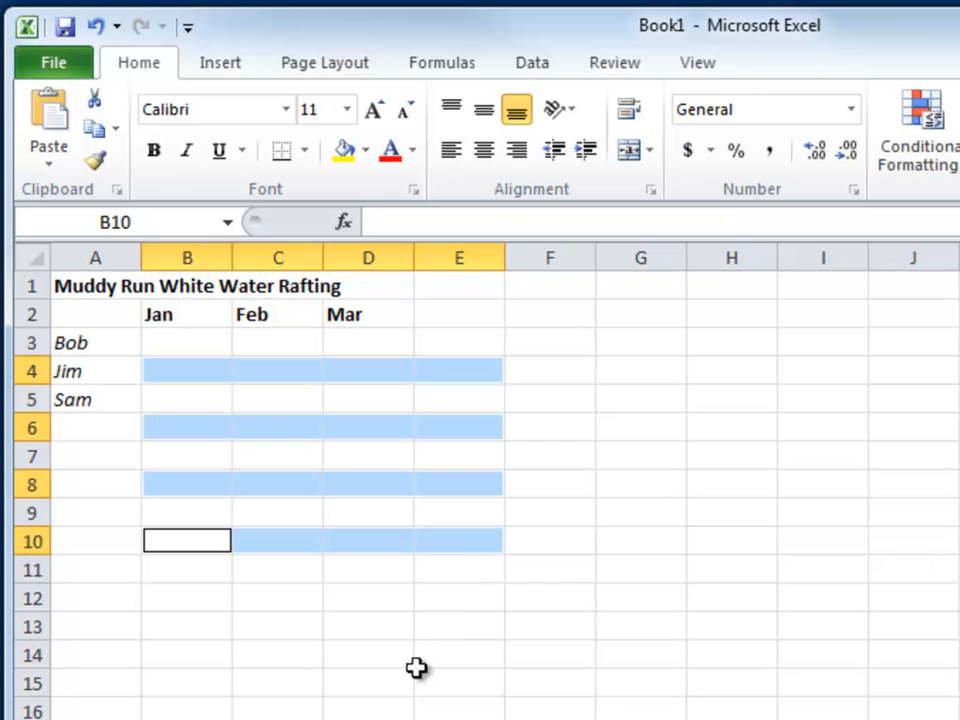
pyautogui.click(366, 153)
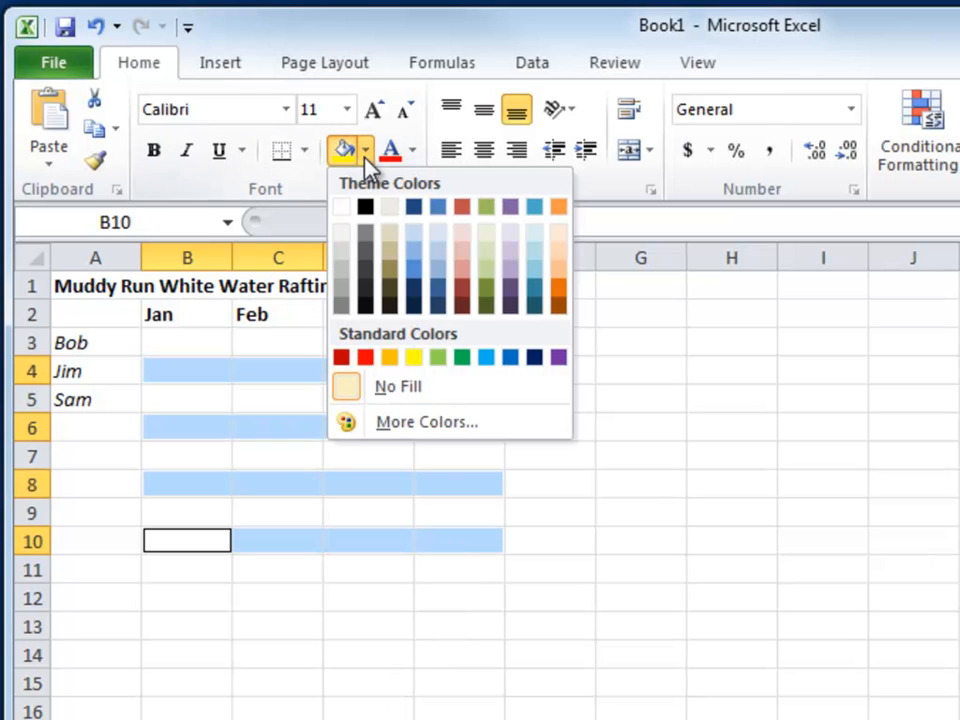
pyautogui.click(484, 208)
pyautogui.click(230, 592)
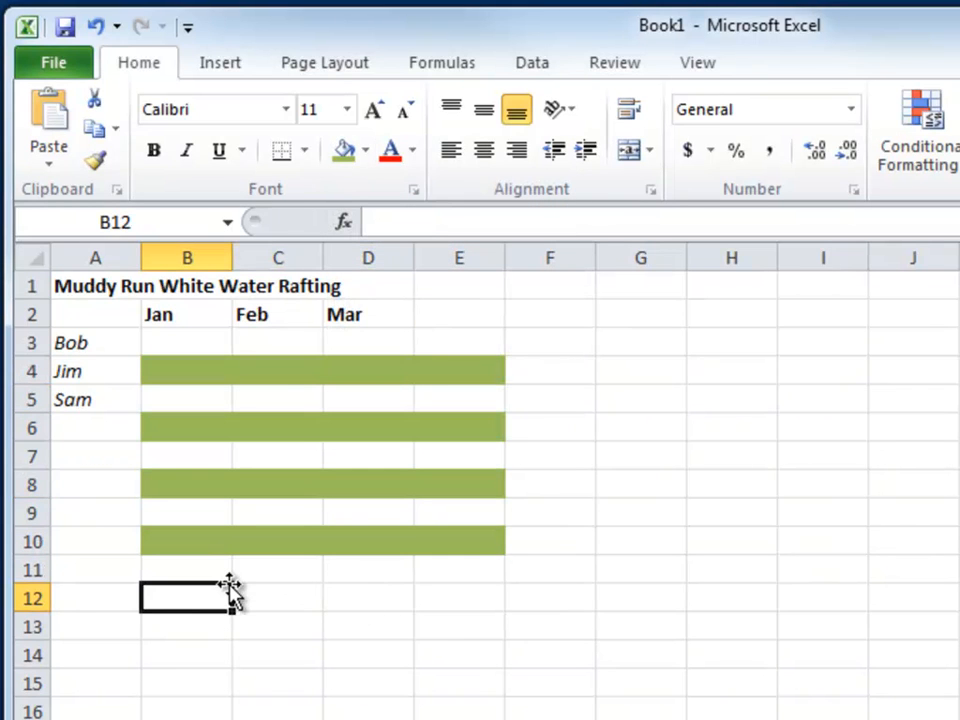
pyautogui.click(96, 28)
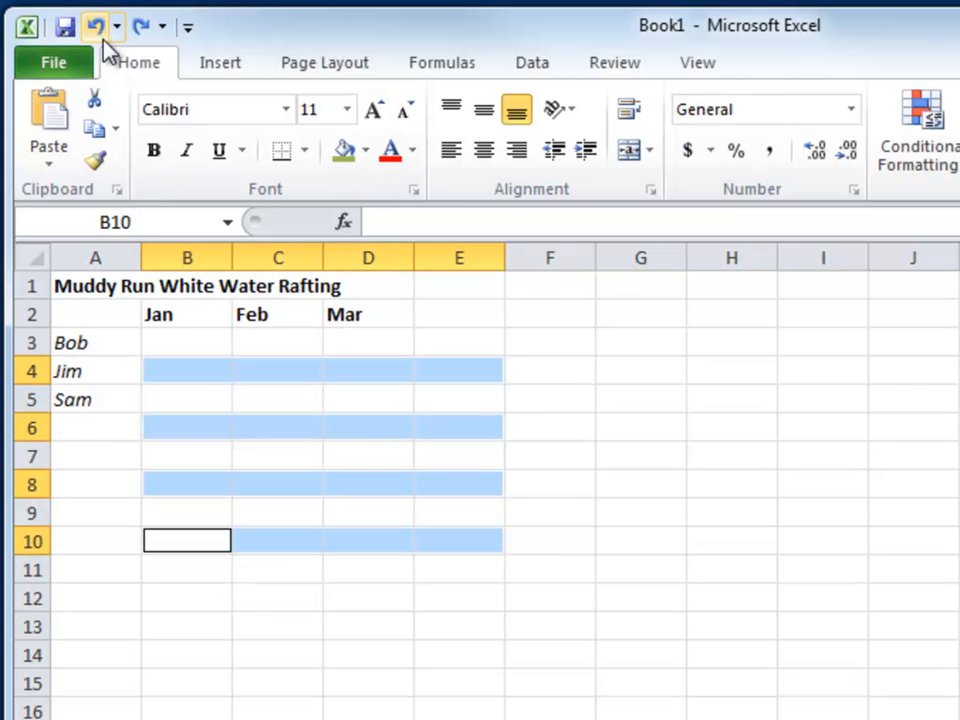
pyautogui.click(168, 375)
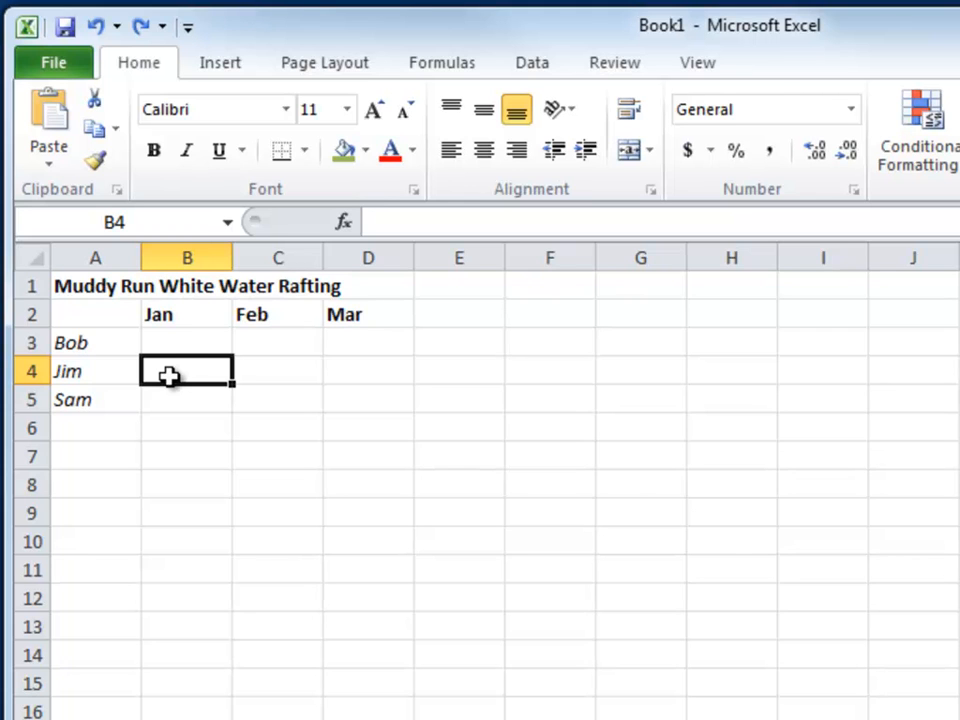
# Select the entire worksheet, select only the table region A1:D5 from cell B3, and return to the title cell A1
pyautogui.click(34, 257)
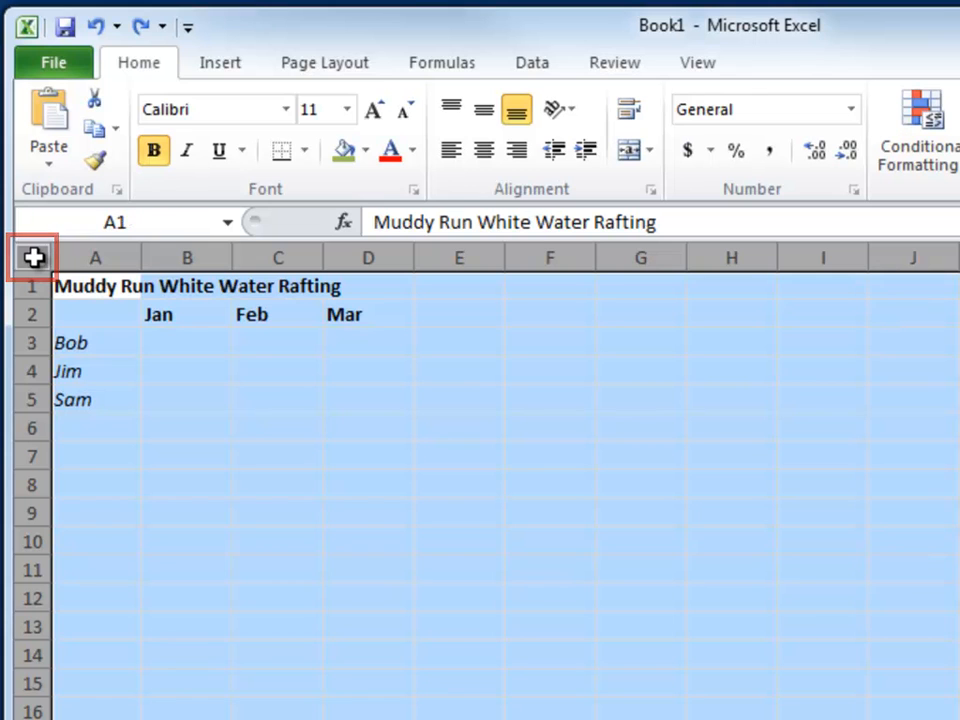
pyautogui.click(174, 338)
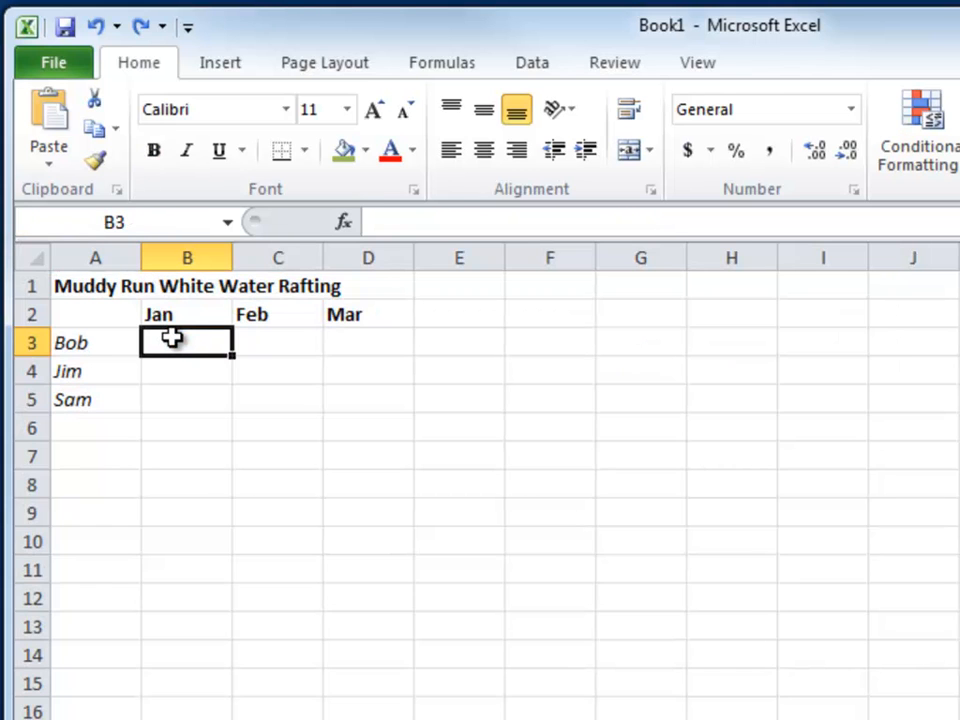
pyautogui.hotkey('ctrl', 'a')
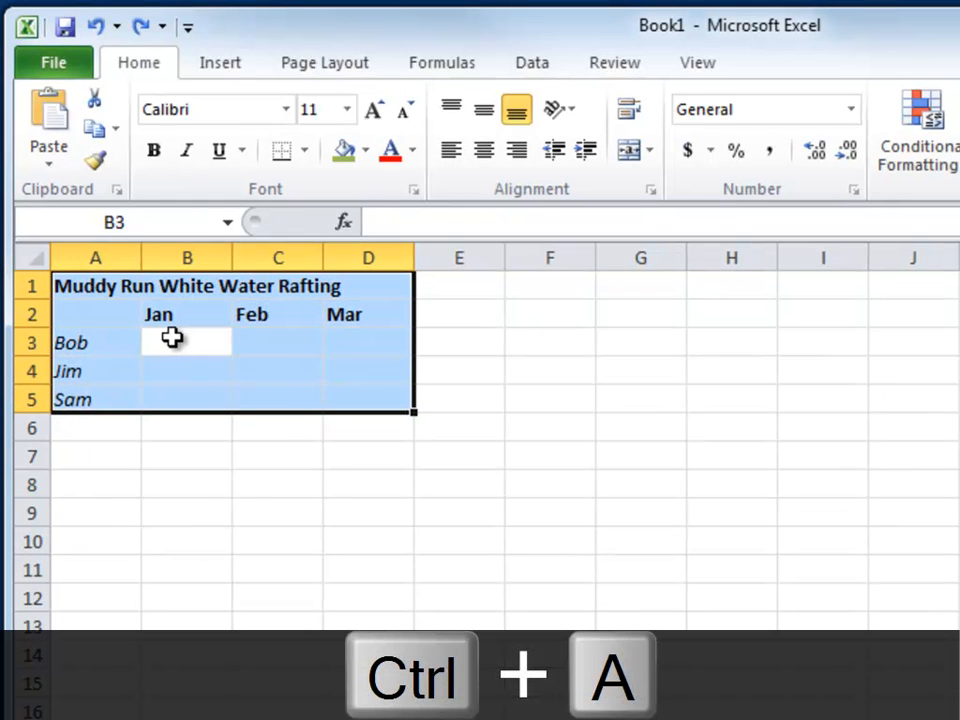
pyautogui.click(167, 371)
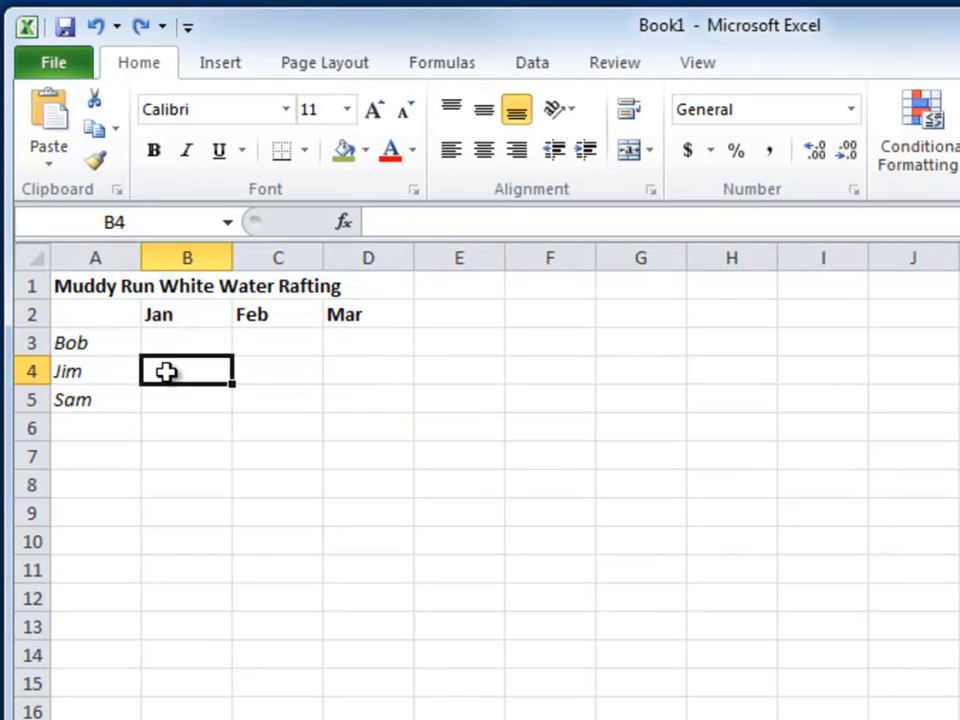
pyautogui.click(125, 285)
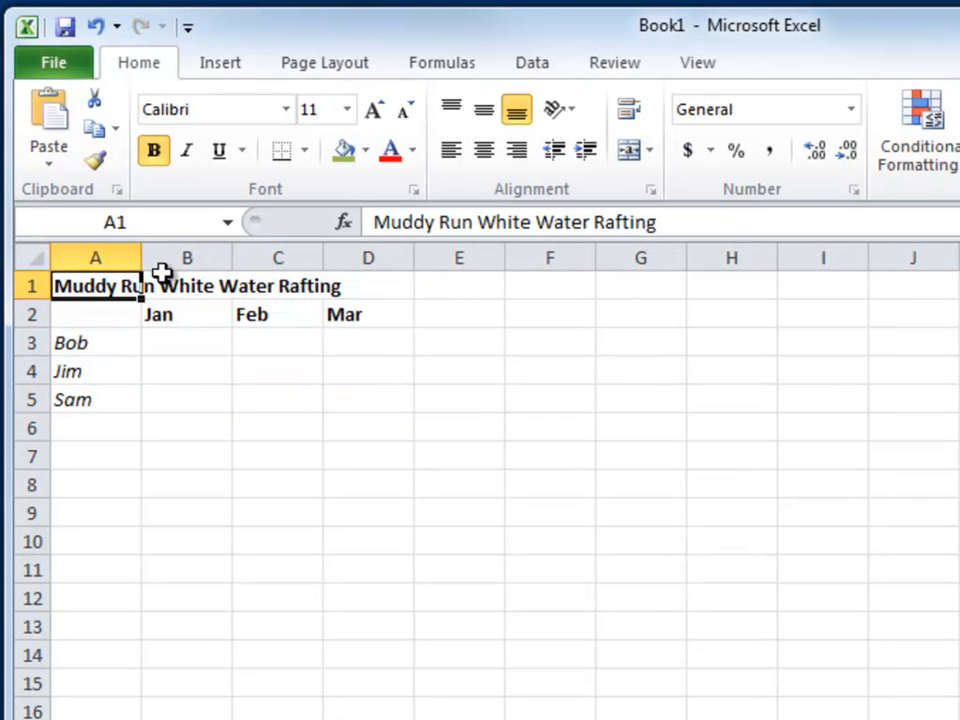
# Select the data range B3:D5 and enter 1, 2 and 3 down the Jan column within the selection
pyautogui.moveTo(167, 345); pyautogui.dragTo(328, 388)
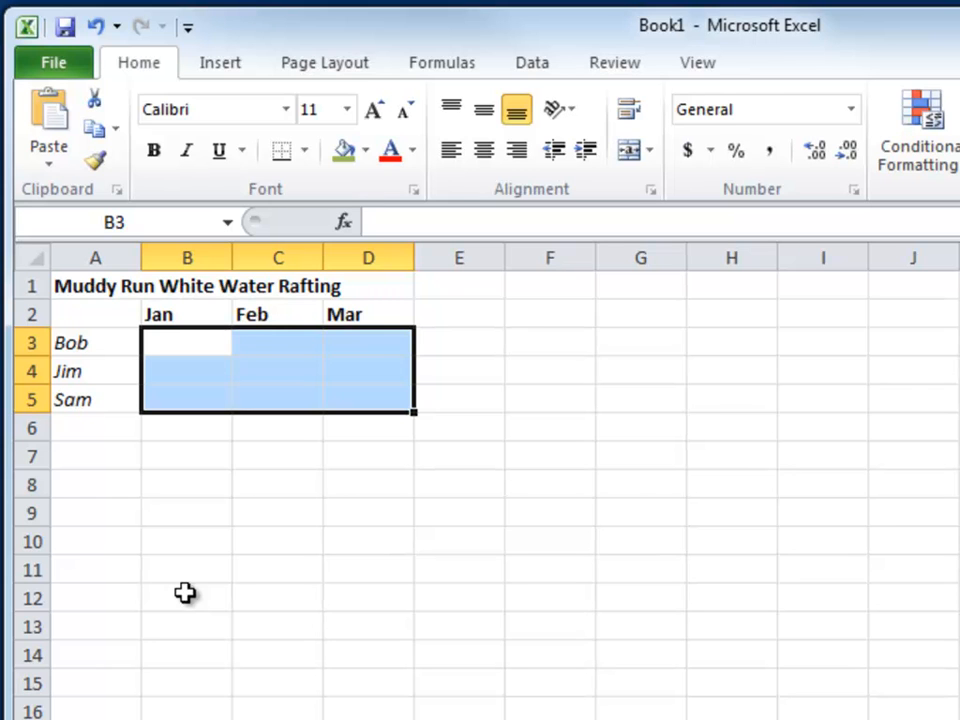
pyautogui.write('1')
pyautogui.press('Return')
pyautogui.write('2')
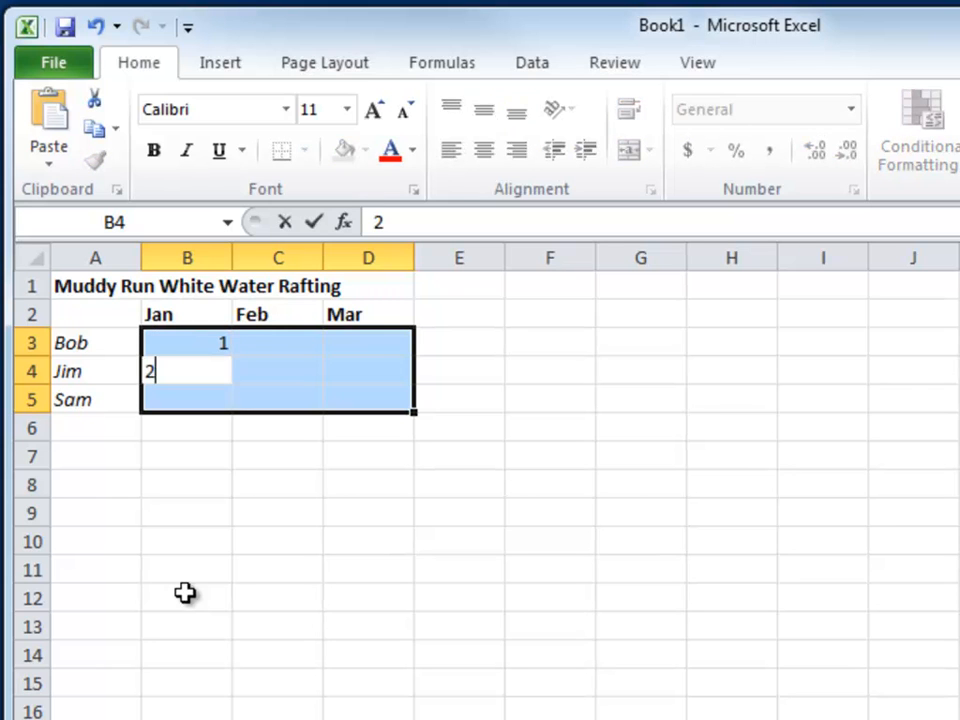
pyautogui.press('Return')
pyautogui.write('3')
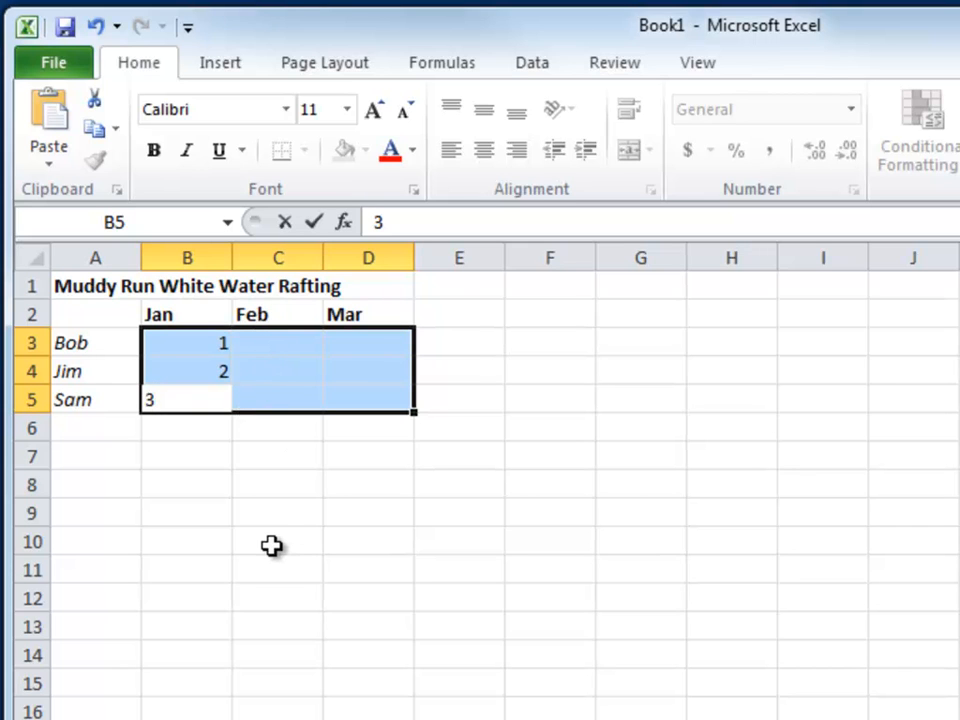
pyautogui.press('Return')
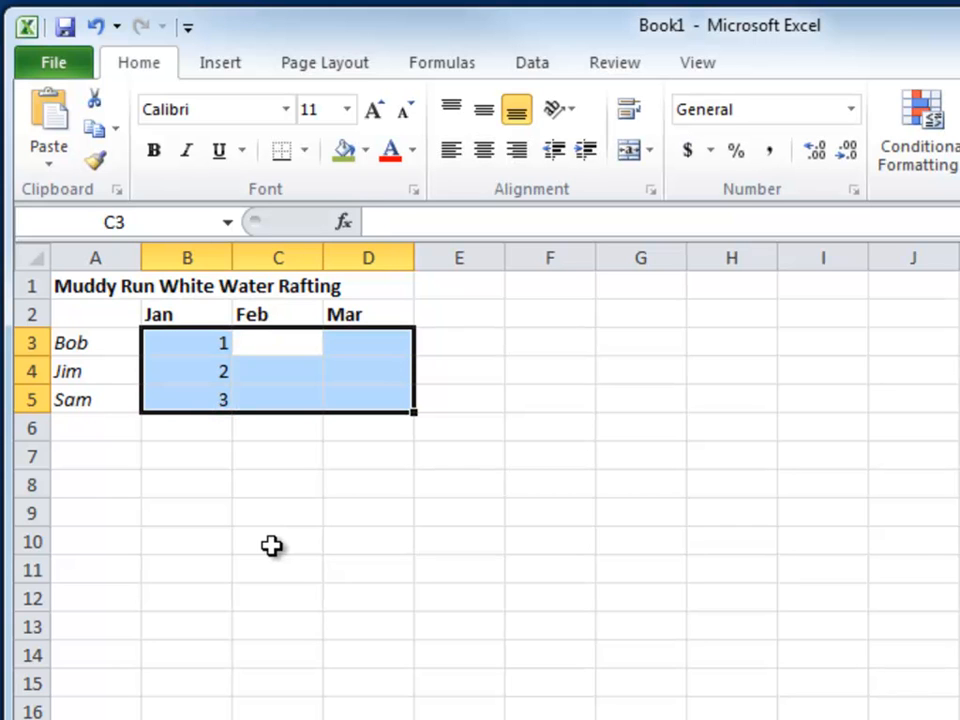
# Enter 4, 5 and 6 down the Feb column in C3:C5, keeping the data range selected
pyautogui.write('4')
pyautogui.press('Return')
pyautogui.write('5')
pyautogui.press('Return')
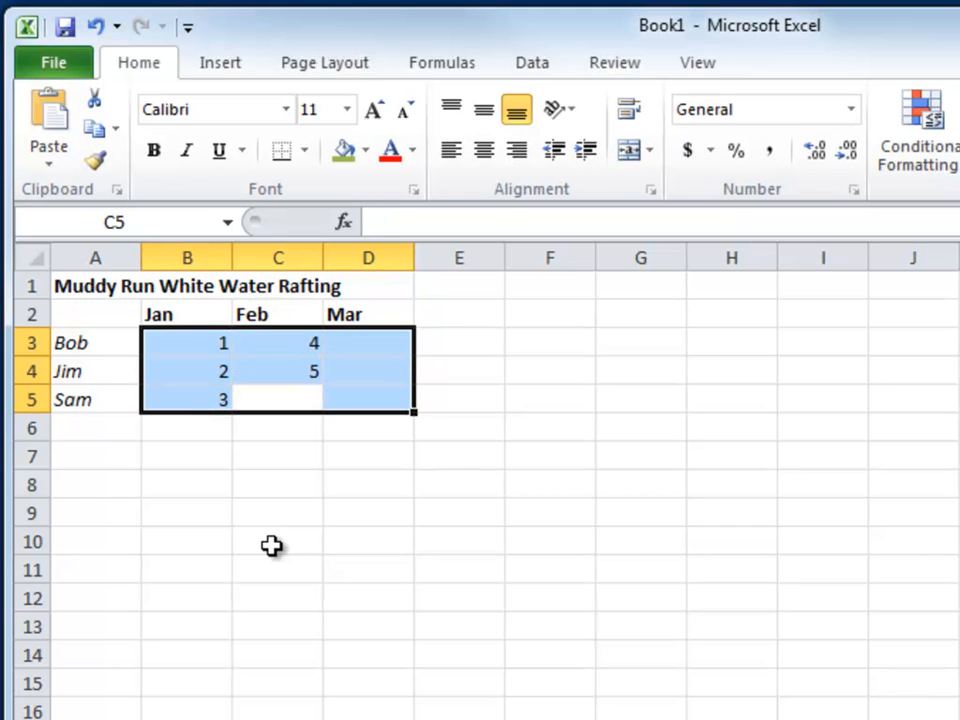
pyautogui.write('6')
pyautogui.press('Return')
# Enter 8, 8 and 9 in the Mar cells D3:D5 and 7 in B4, and make B3 the active cell within the selection
pyautogui.write('7')
pyautogui.press('Return')
pyautogui.write('8')
pyautogui.press('Return')
pyautogui.write('9')
pyautogui.press('Return')
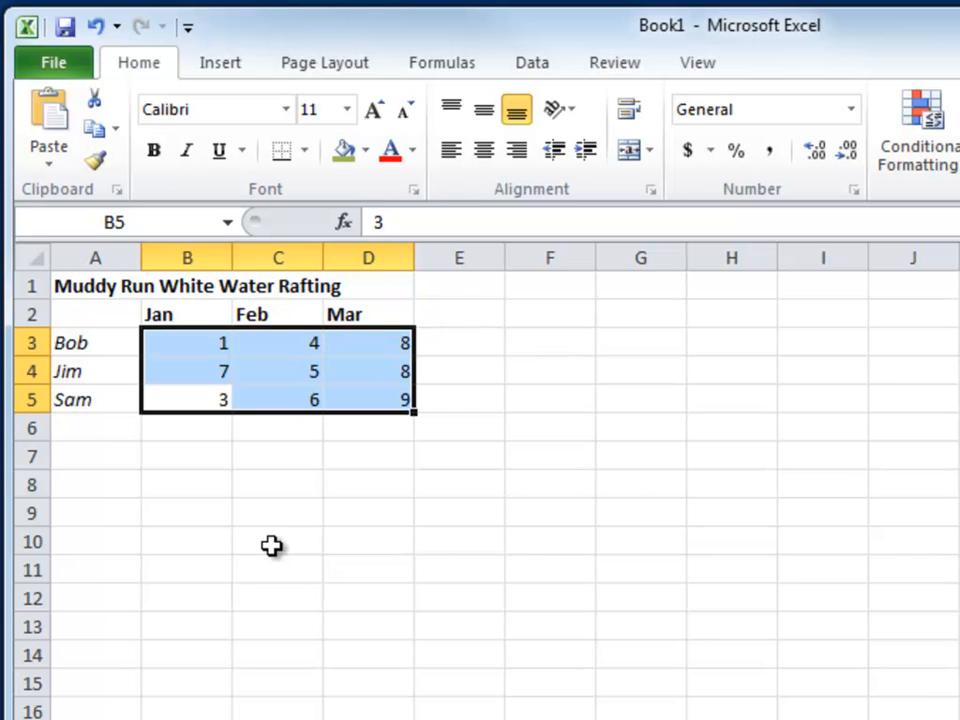
pyautogui.hotkey('ctrl', '.')
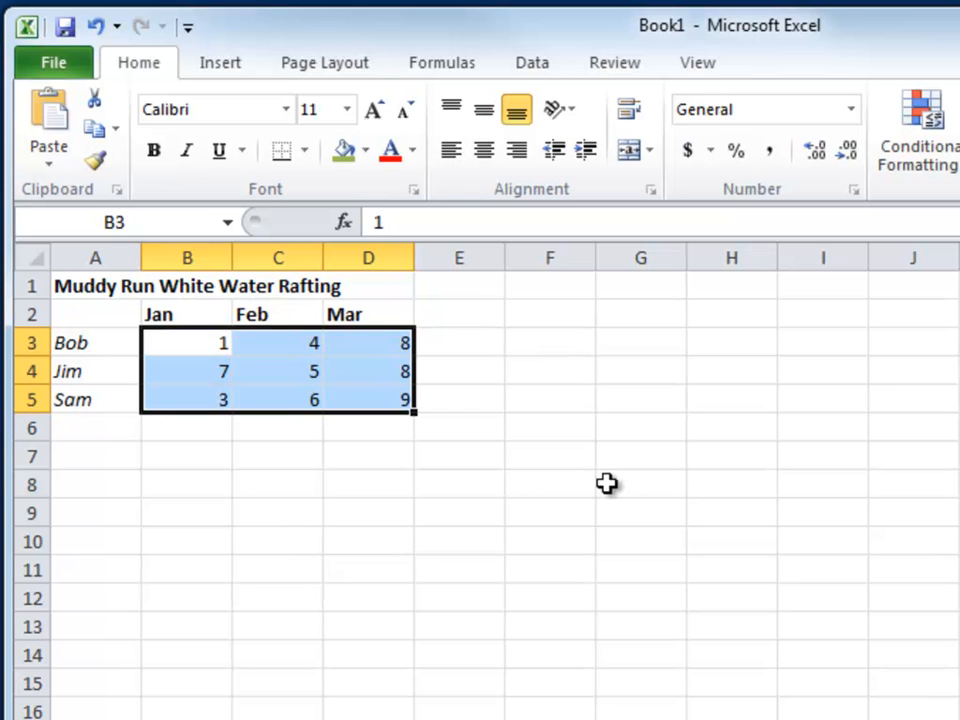